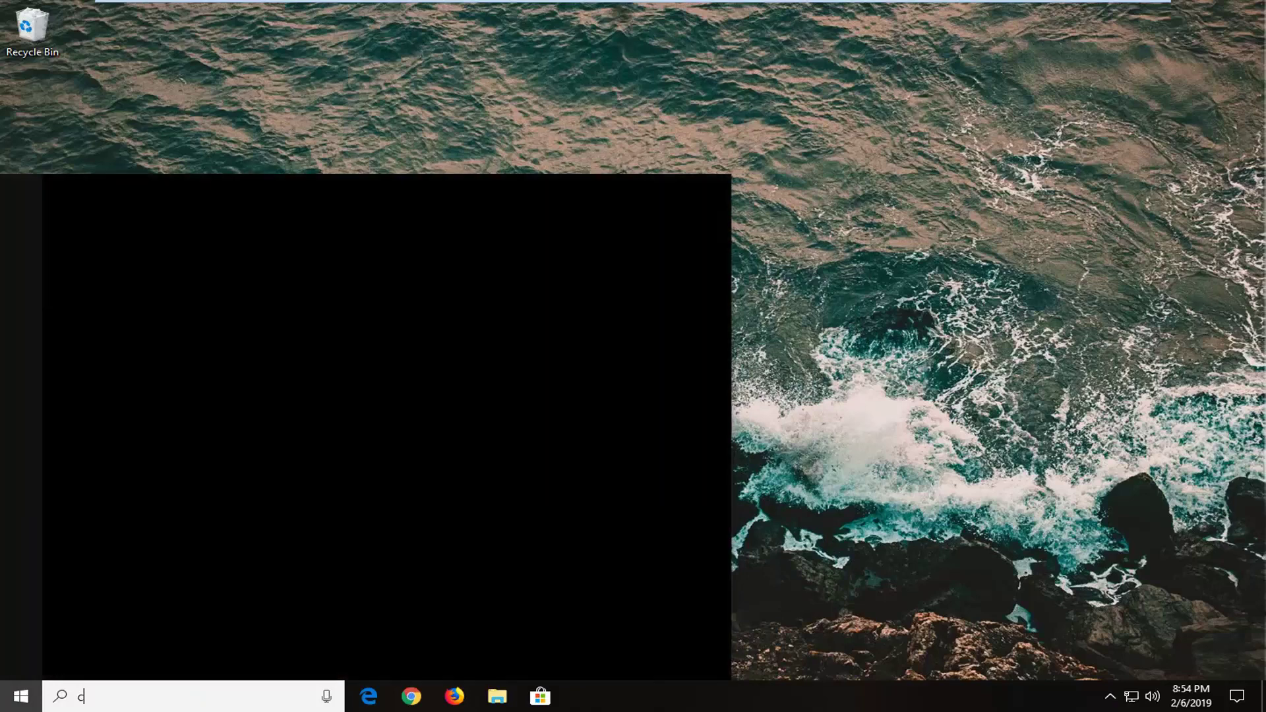
Step: Search Windows for chrome and open the file location of the Google Chrome app
type("hrome")
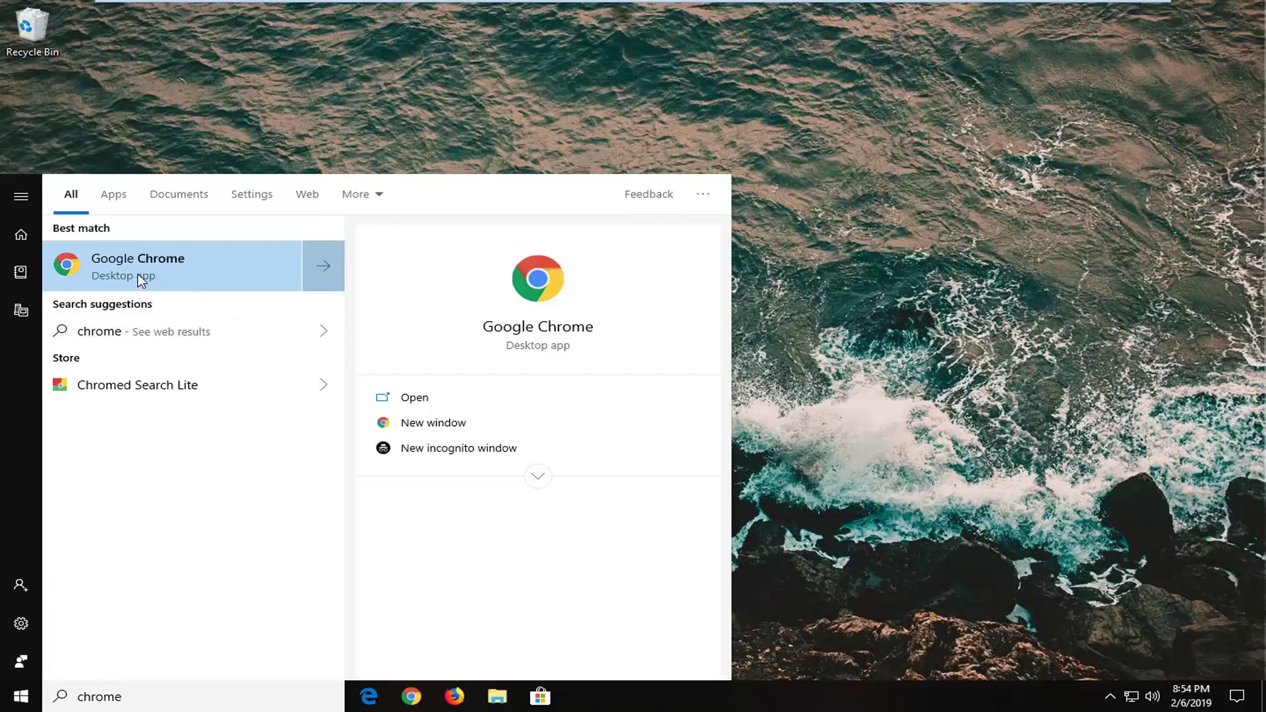
right_click(113, 265)
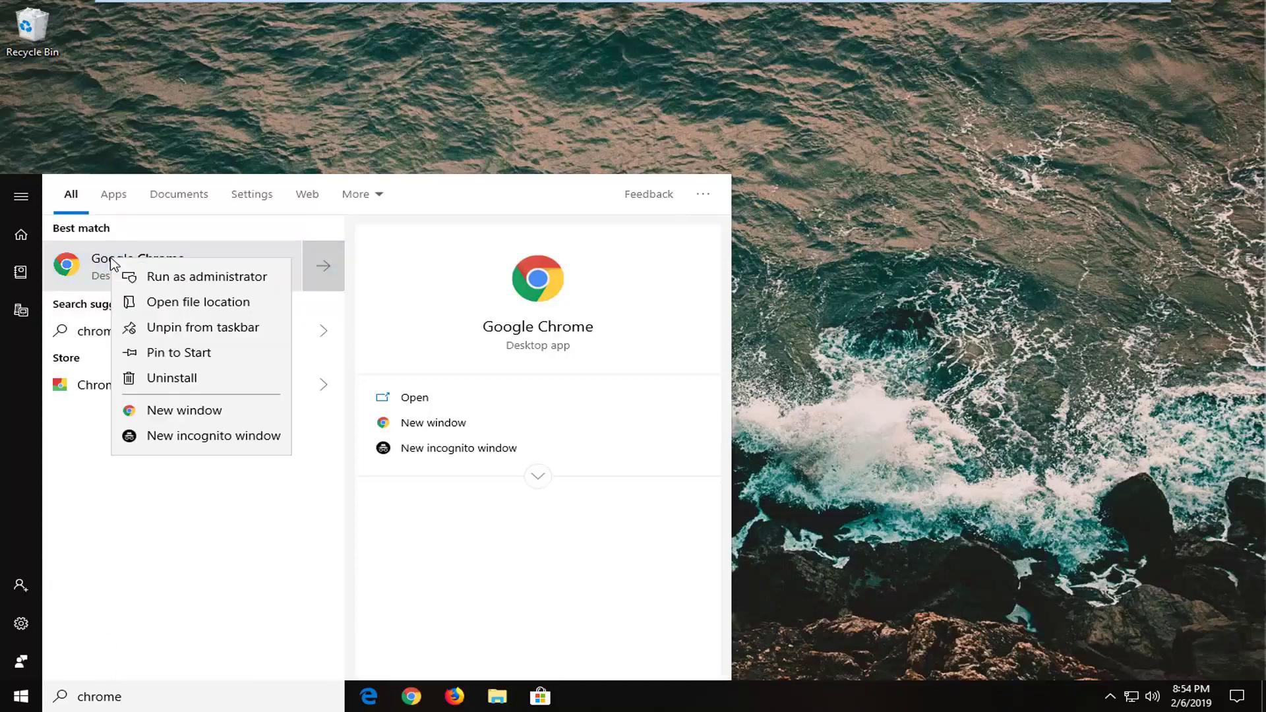
left_click(159, 303)
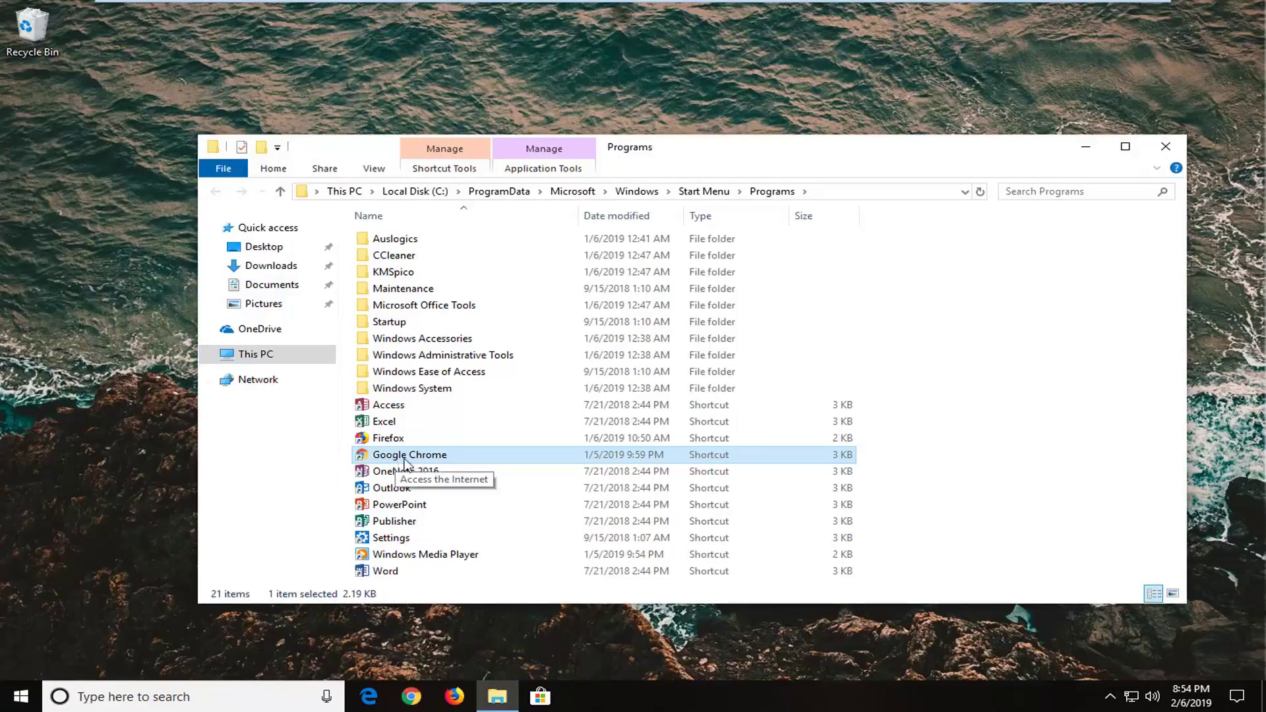
Step: Open the compatibility properties of the Google Chrome shortcut in the Programs folder
right_click(408, 460)
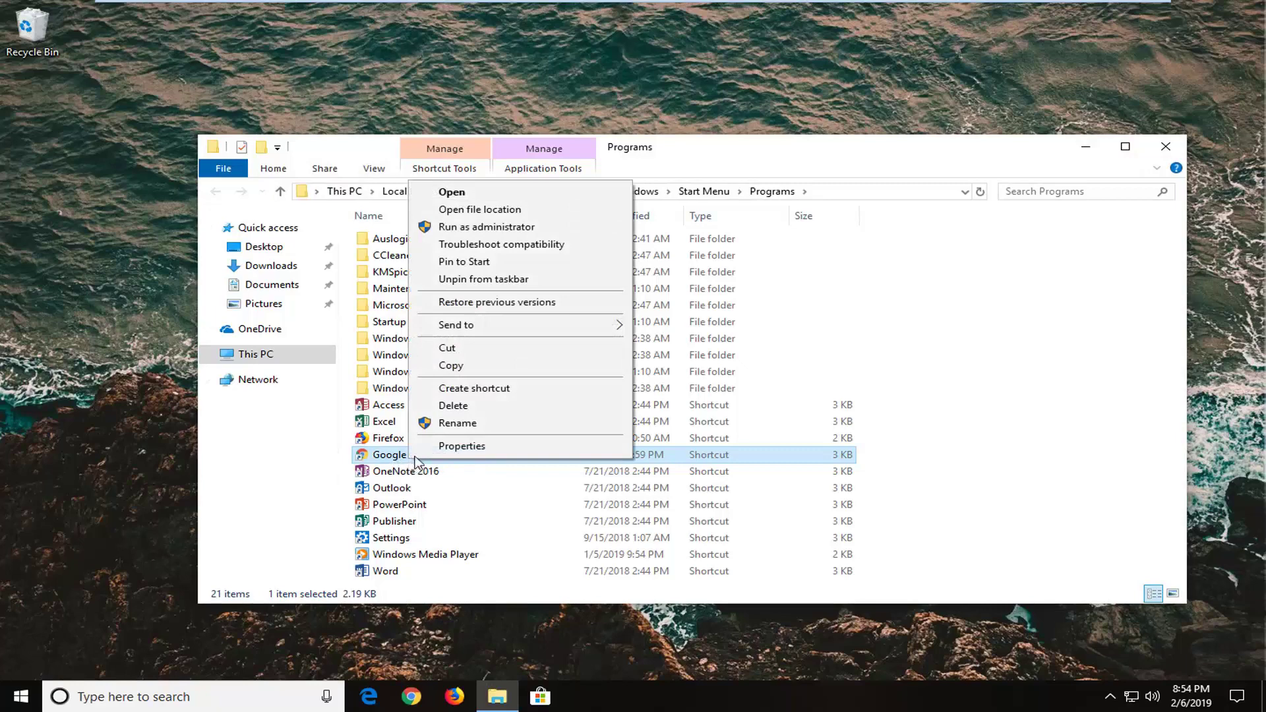
left_click(435, 446)
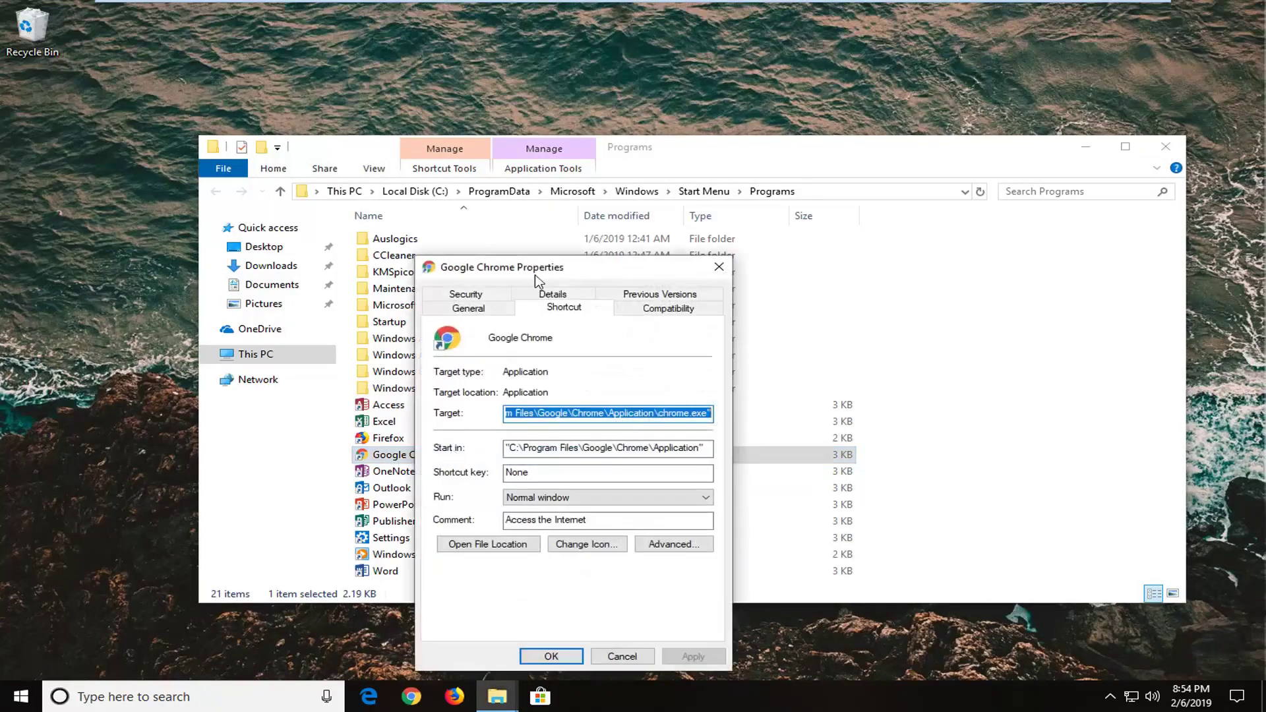
left_click_drag(536, 277, 594, 170)
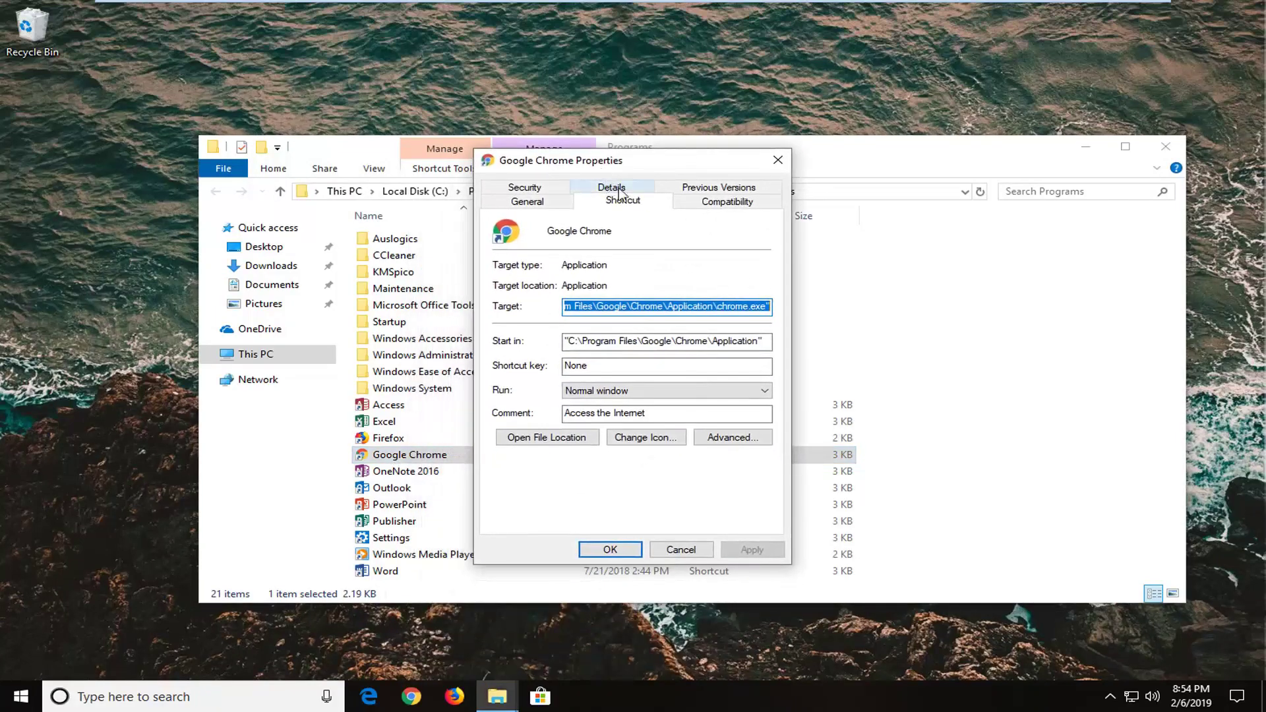
left_click(698, 201)
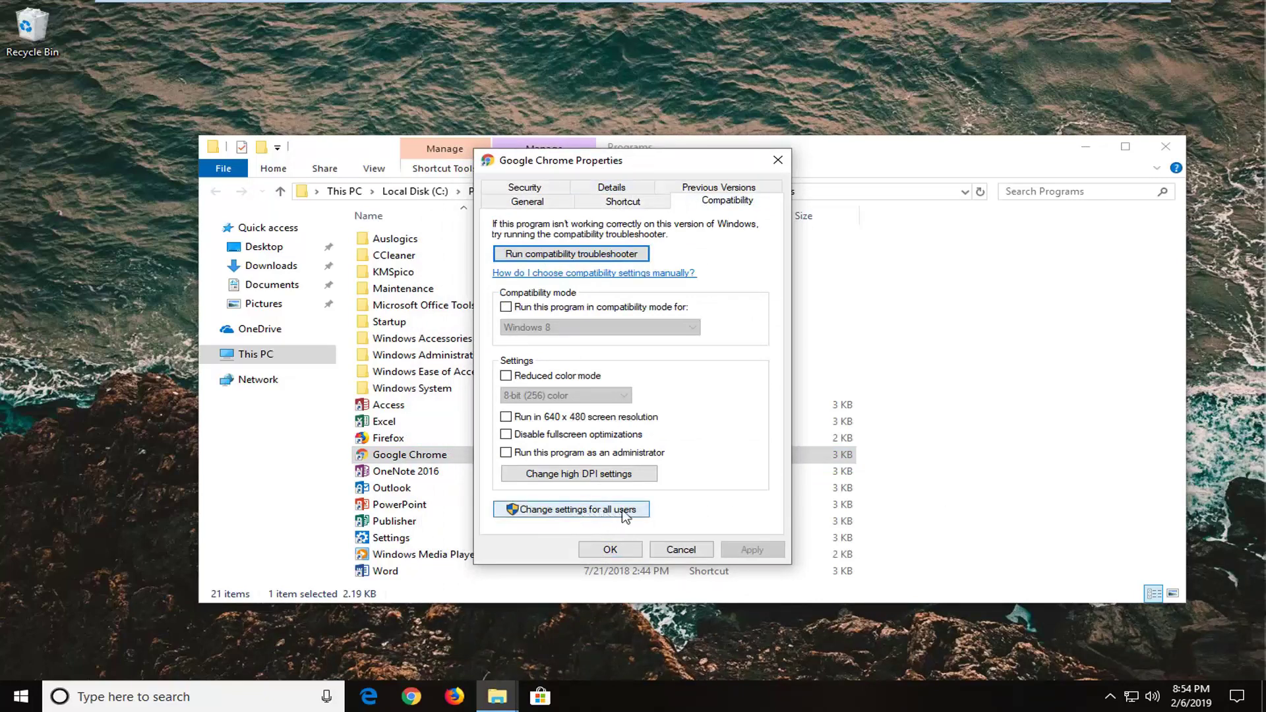
Step: Set Chrome to run as an administrator for all users, apply the change, and close the properties and folder windows
left_click(595, 509)
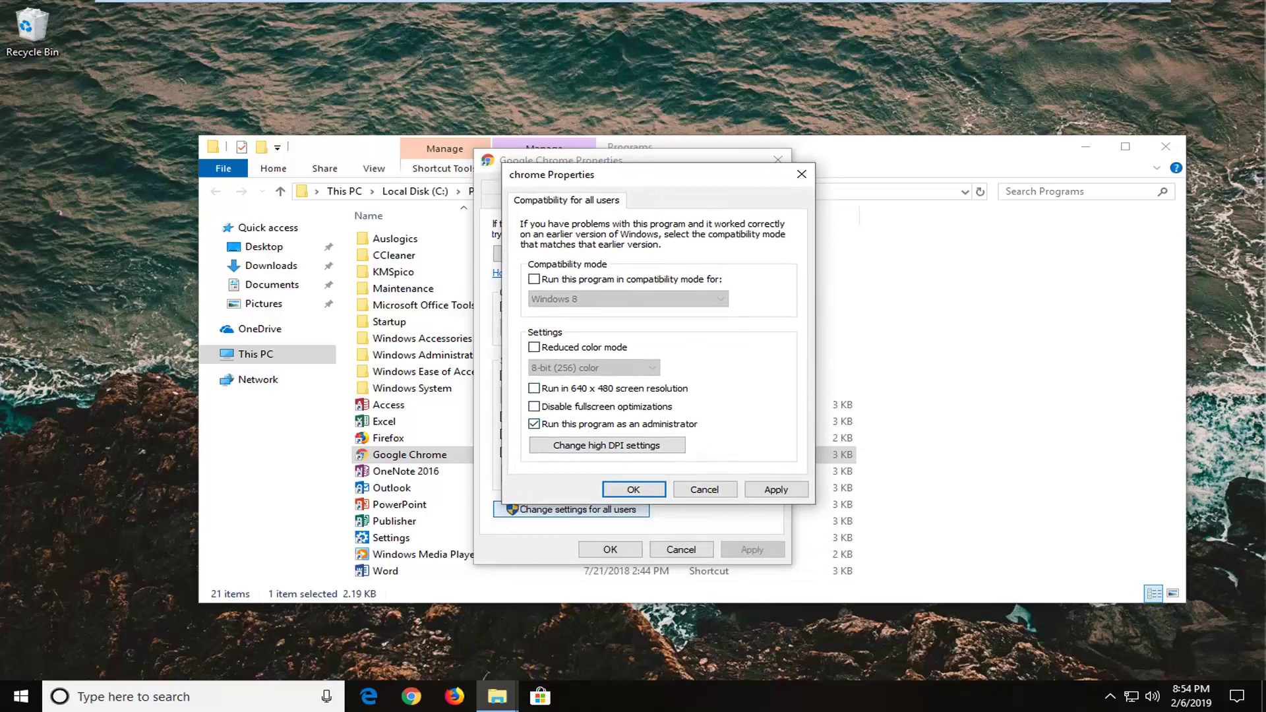
left_click(775, 489)
left_click(634, 490)
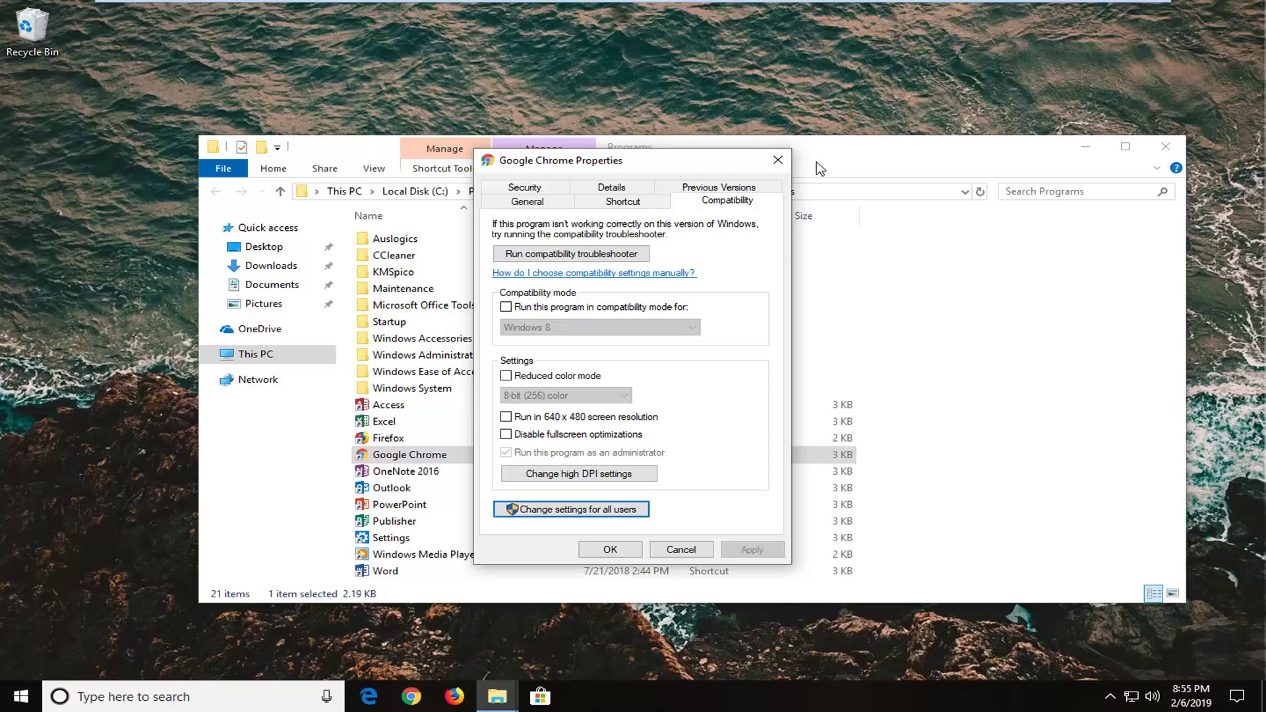
left_click(778, 159)
left_click(1166, 146)
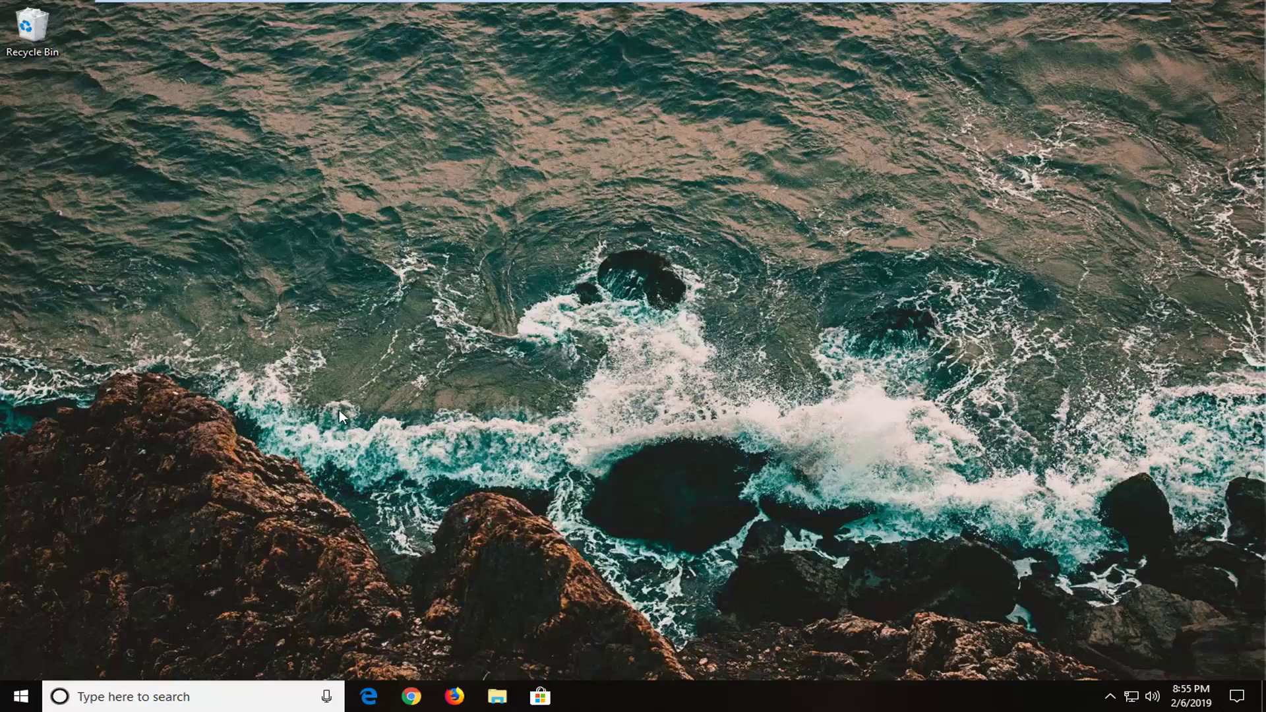
Step: Search Windows for regedit and run Registry Editor as administrator, allowing it to make changes to the device
left_click(5, 694)
type("rege")
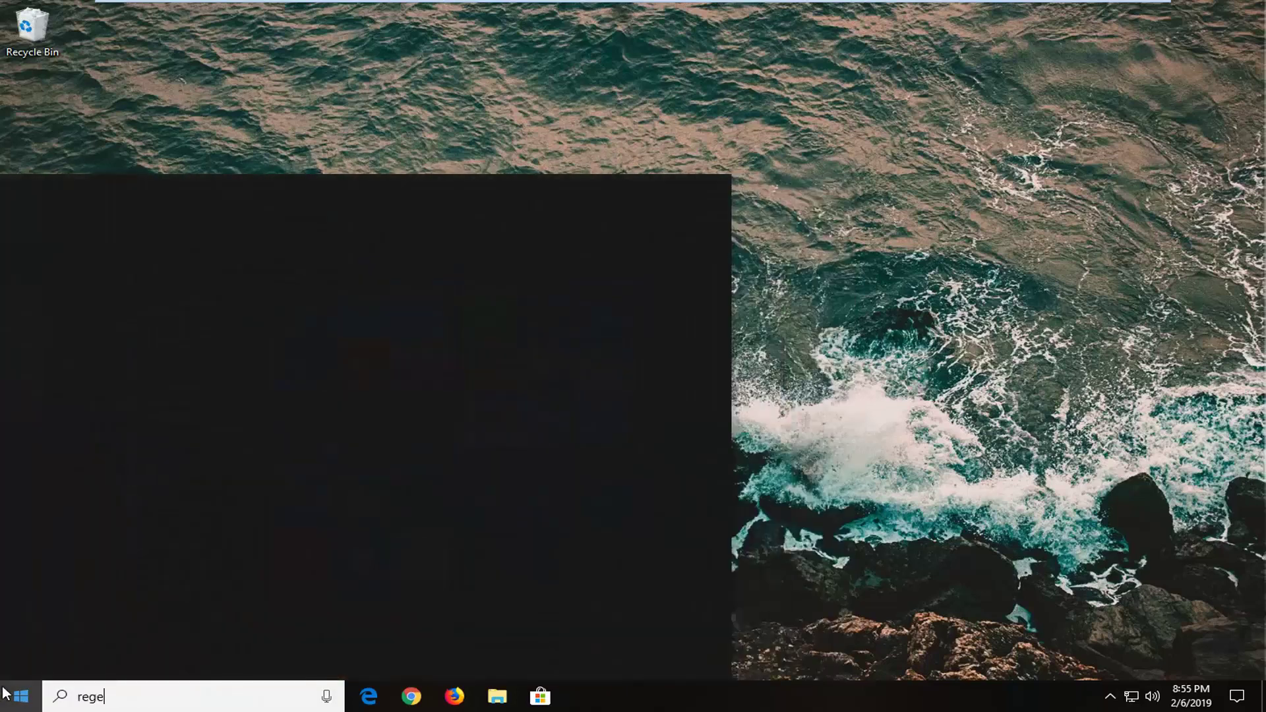
type("dit")
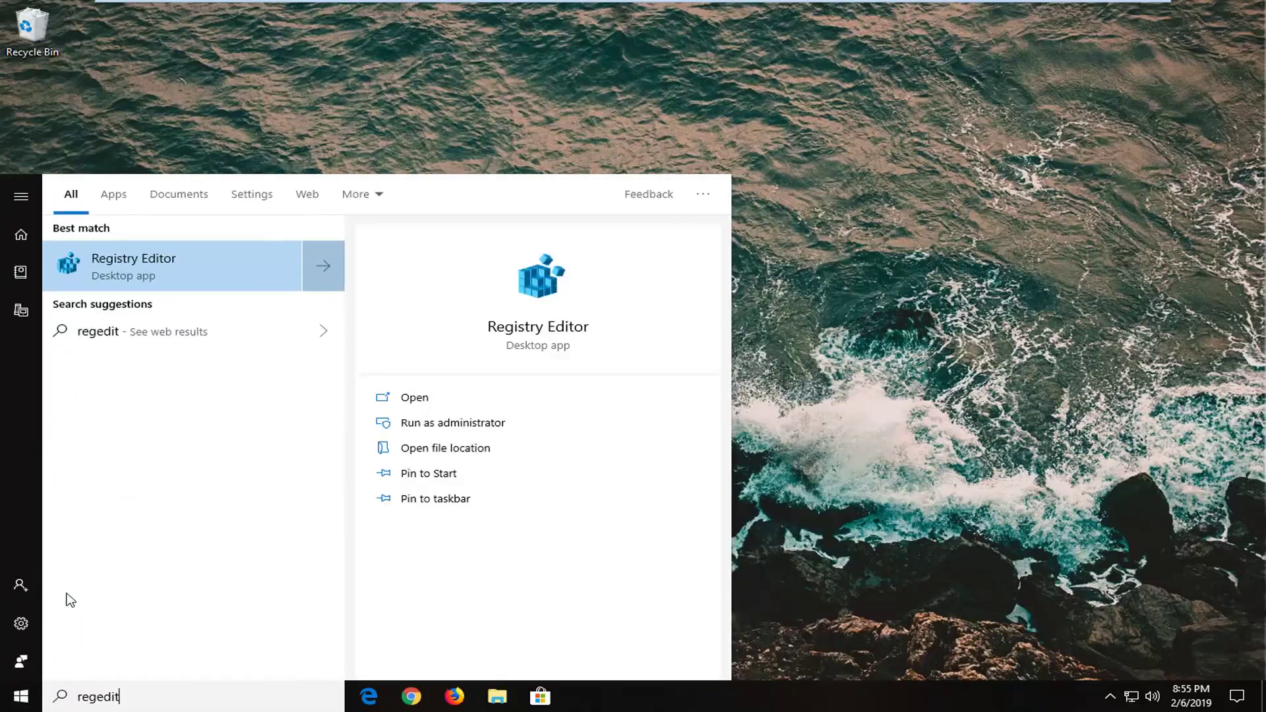
right_click(140, 266)
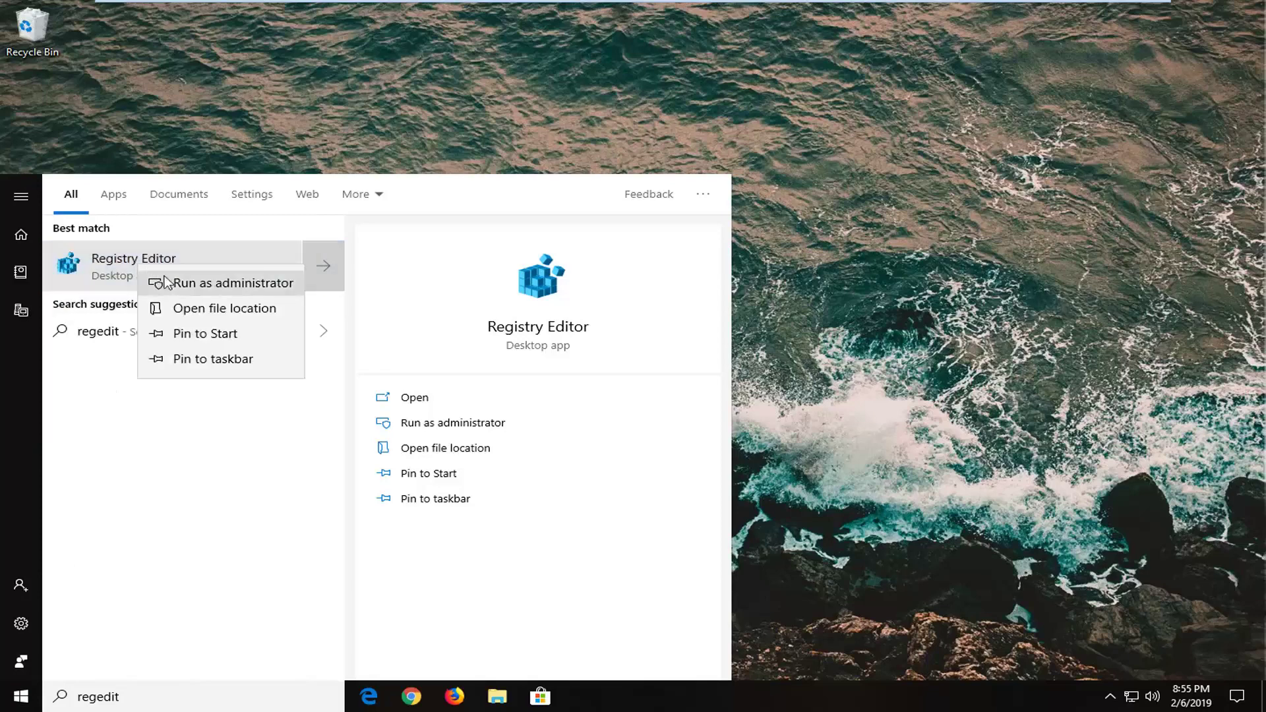
left_click(184, 286)
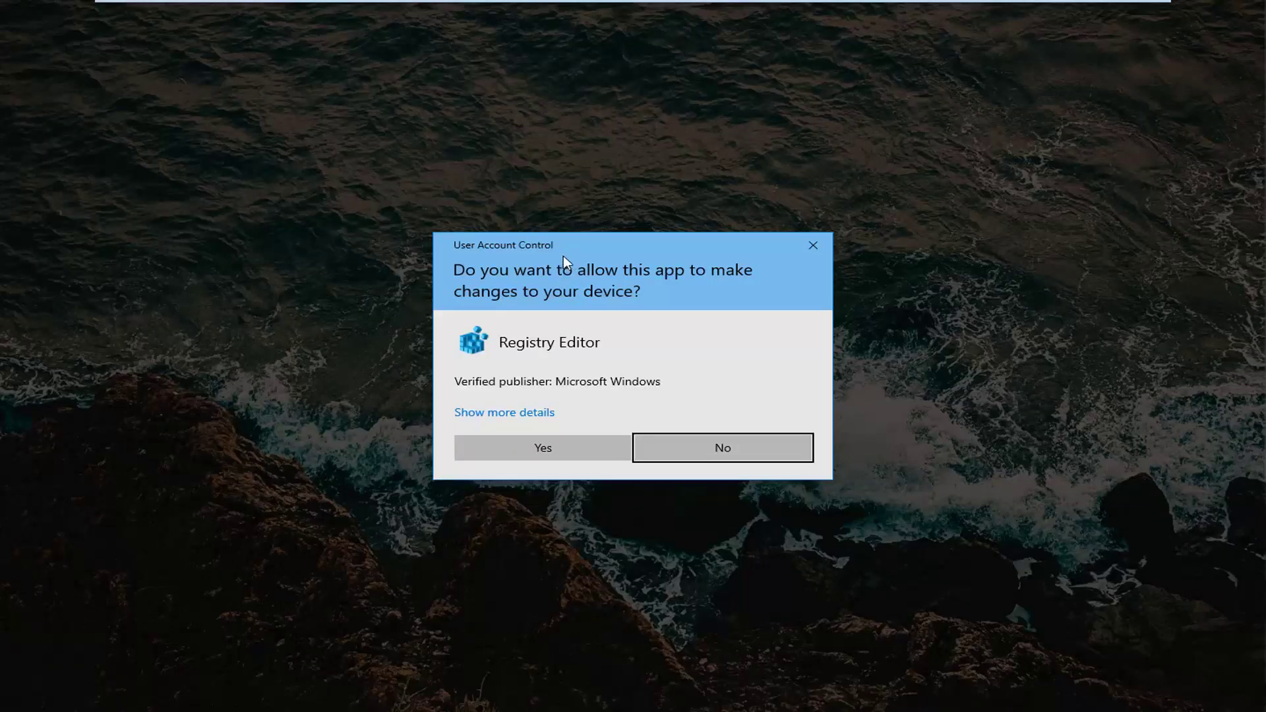
left_click(539, 448)
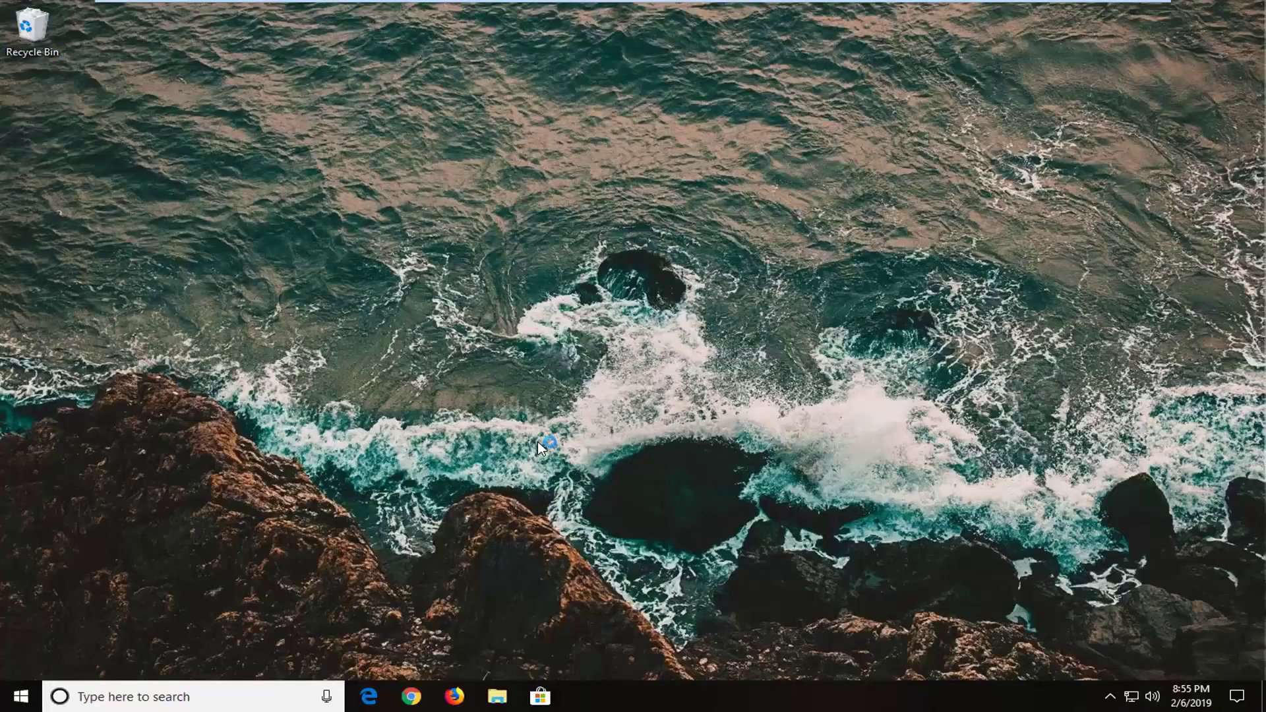
key("Home")
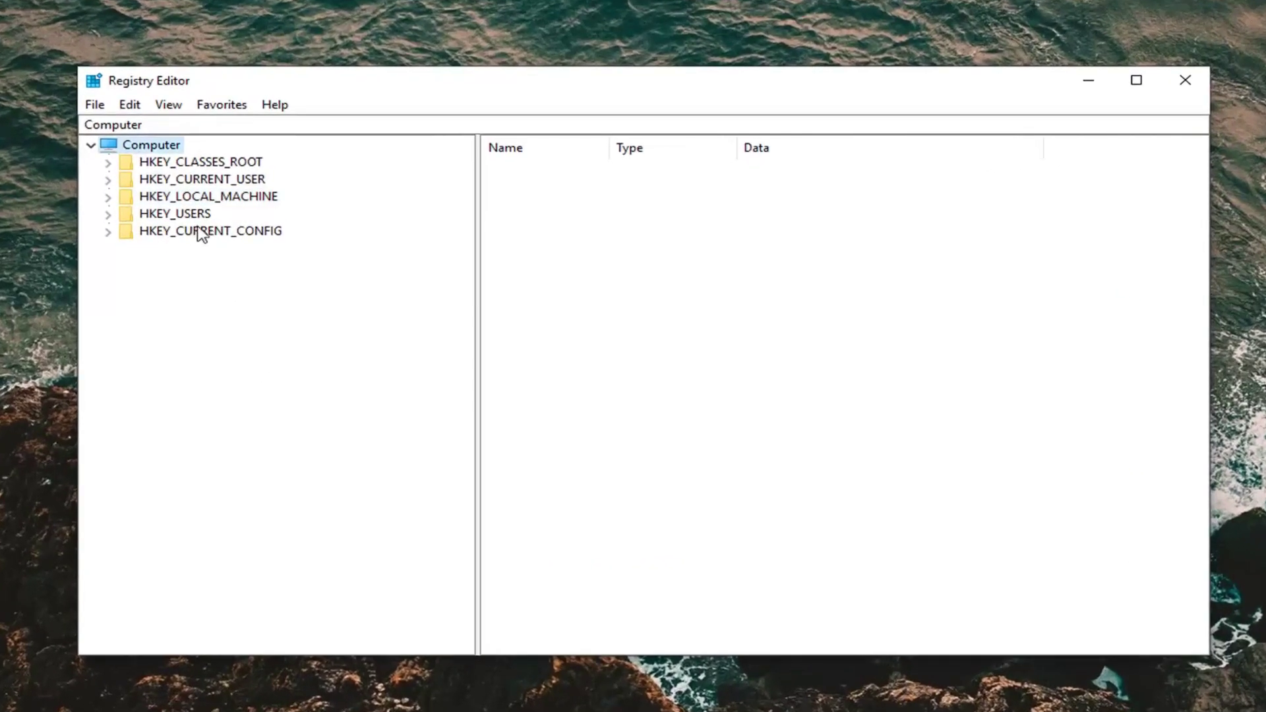
left_click_drag(266, 87, 285, 86)
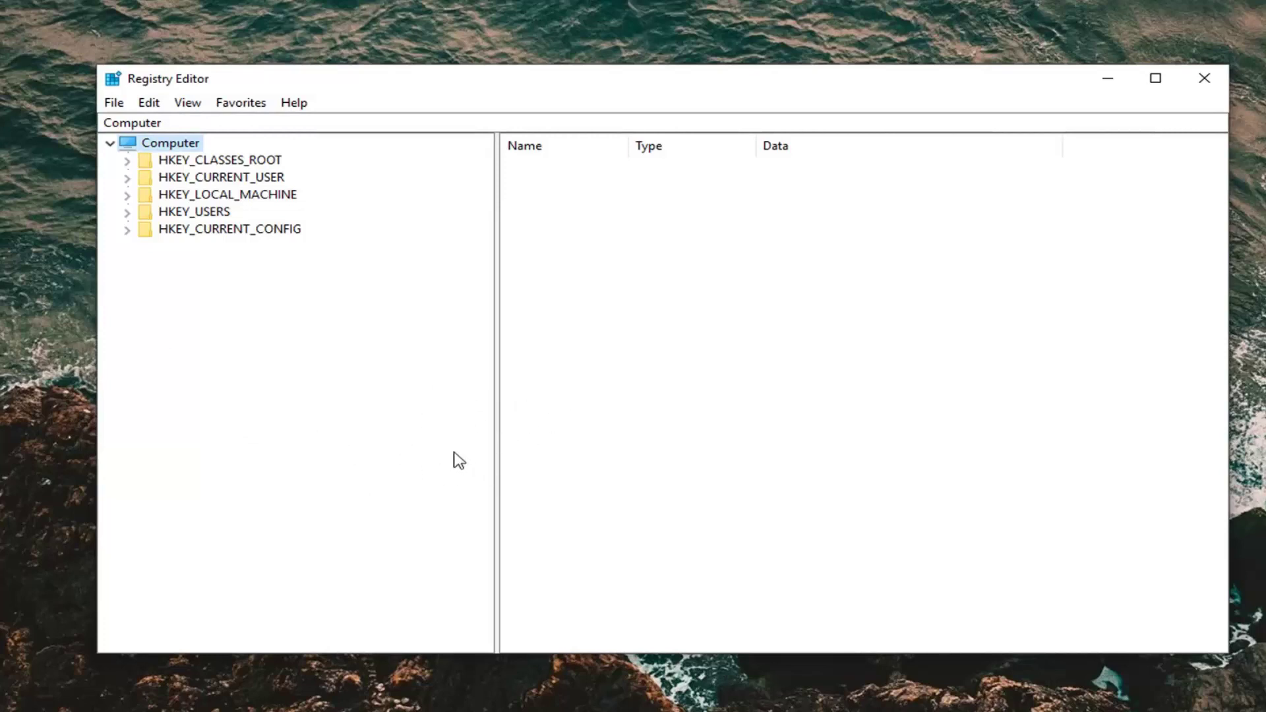
Step: View the options for exporting a registry backup and leave without saving a file
left_click(115, 104)
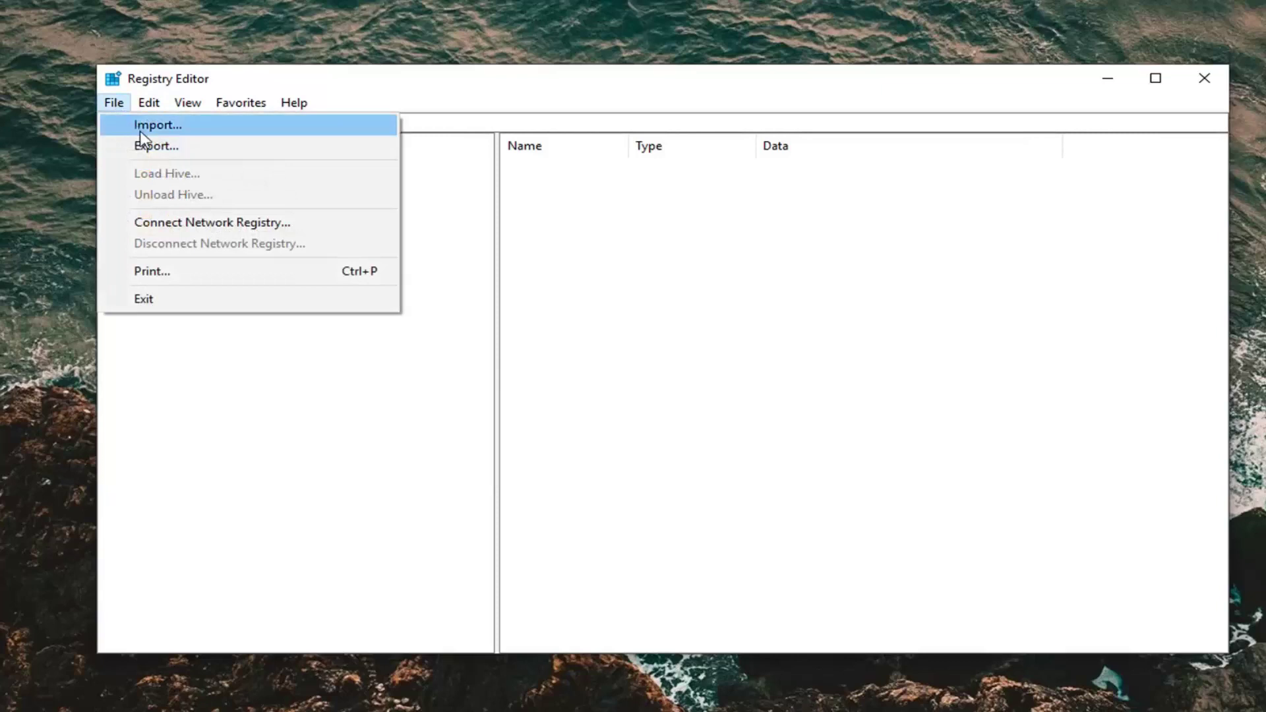
left_click(153, 146)
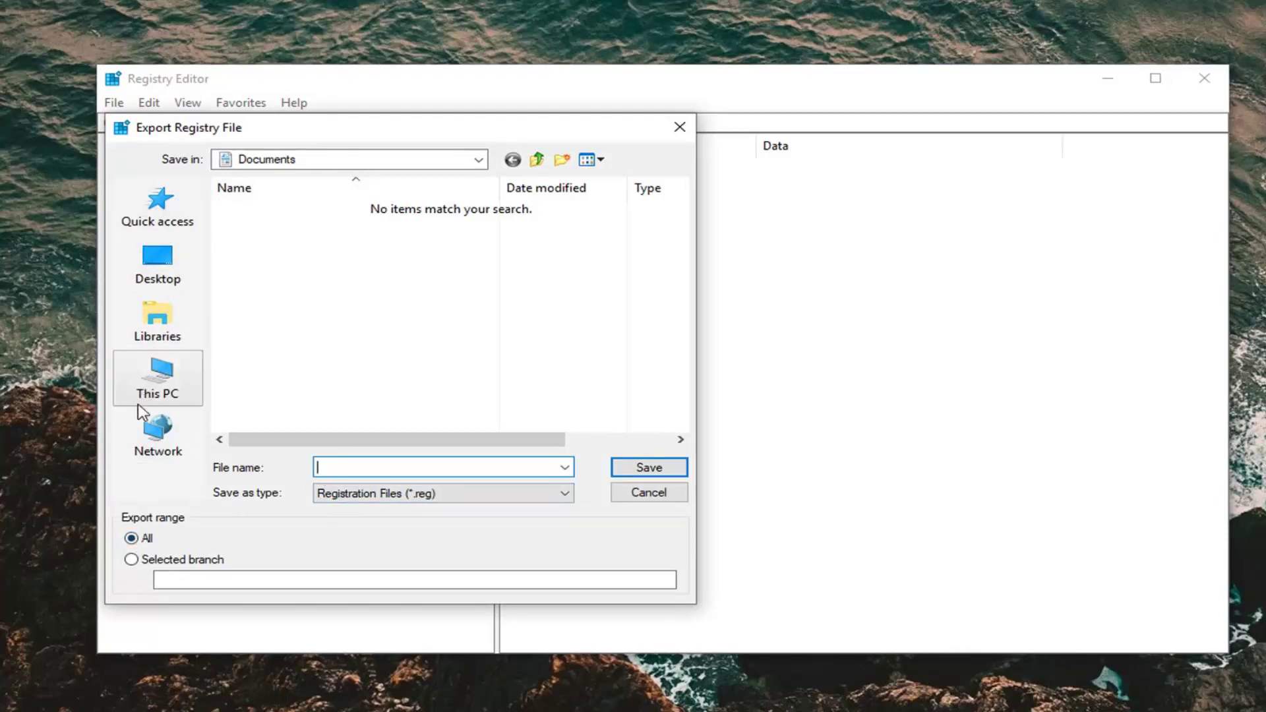
left_click(639, 494)
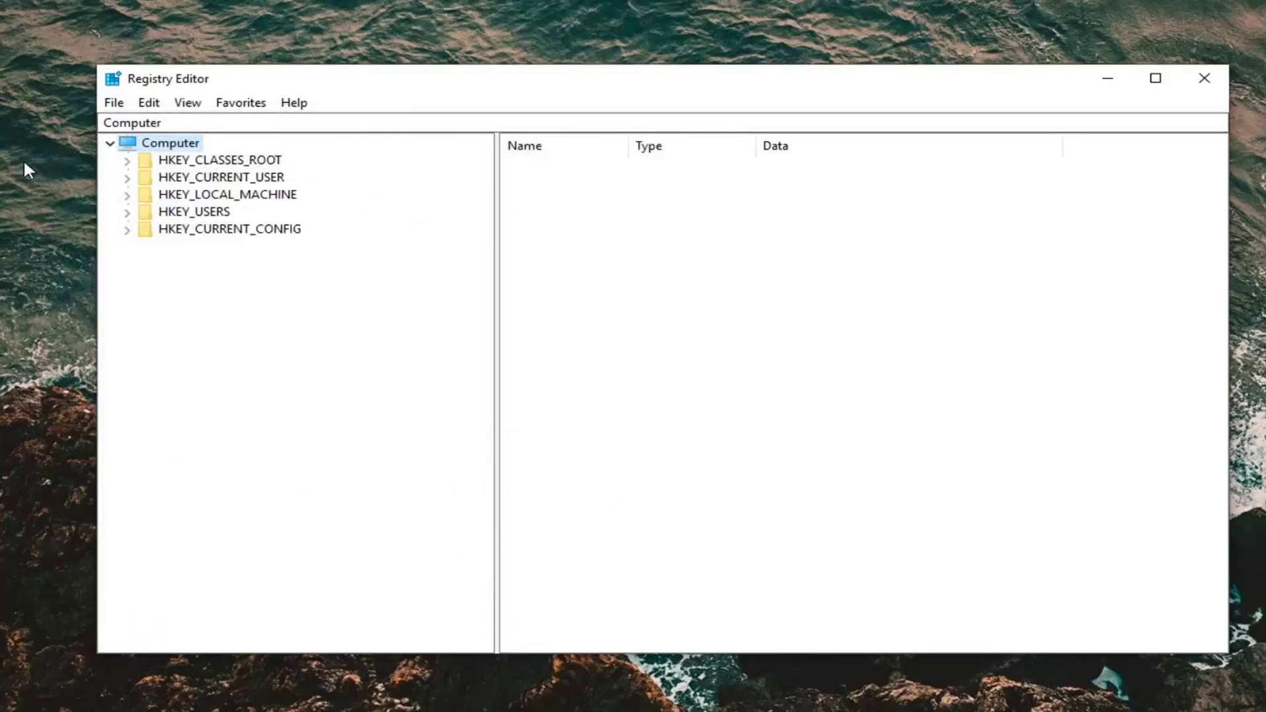
Step: View the dialog for importing a registry backup and leave without opening a file
left_click(114, 104)
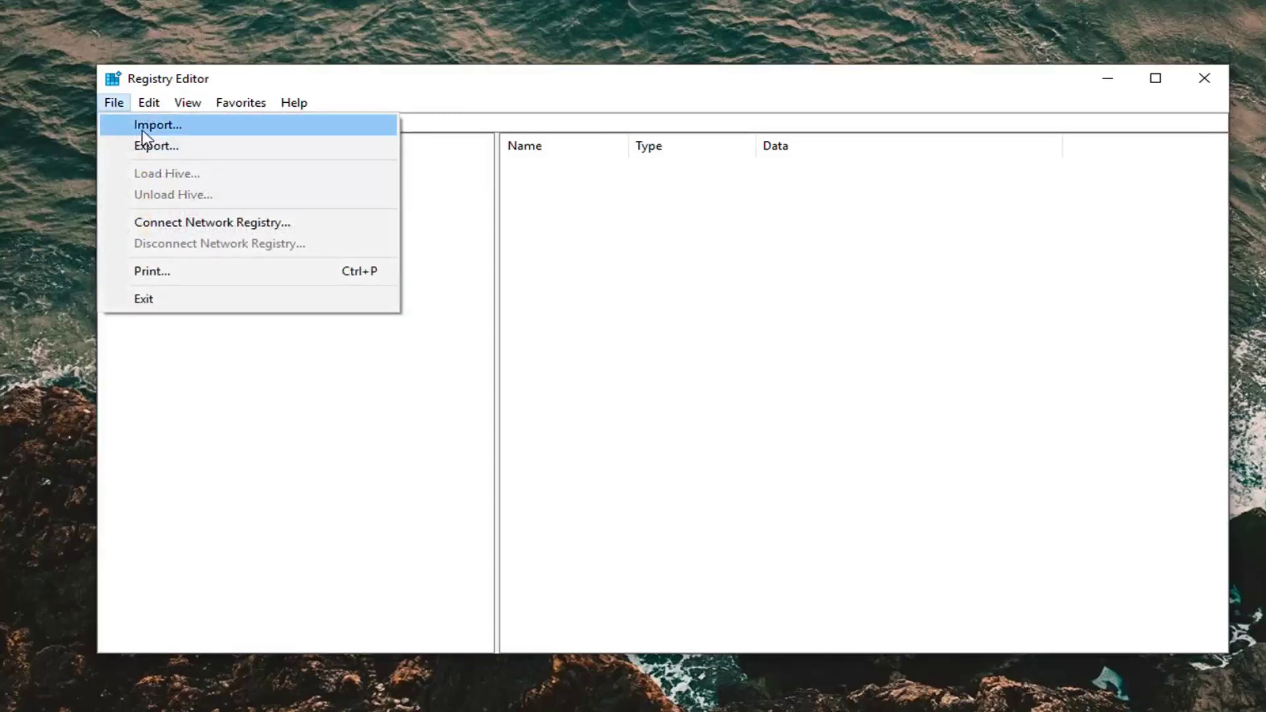
left_click(143, 127)
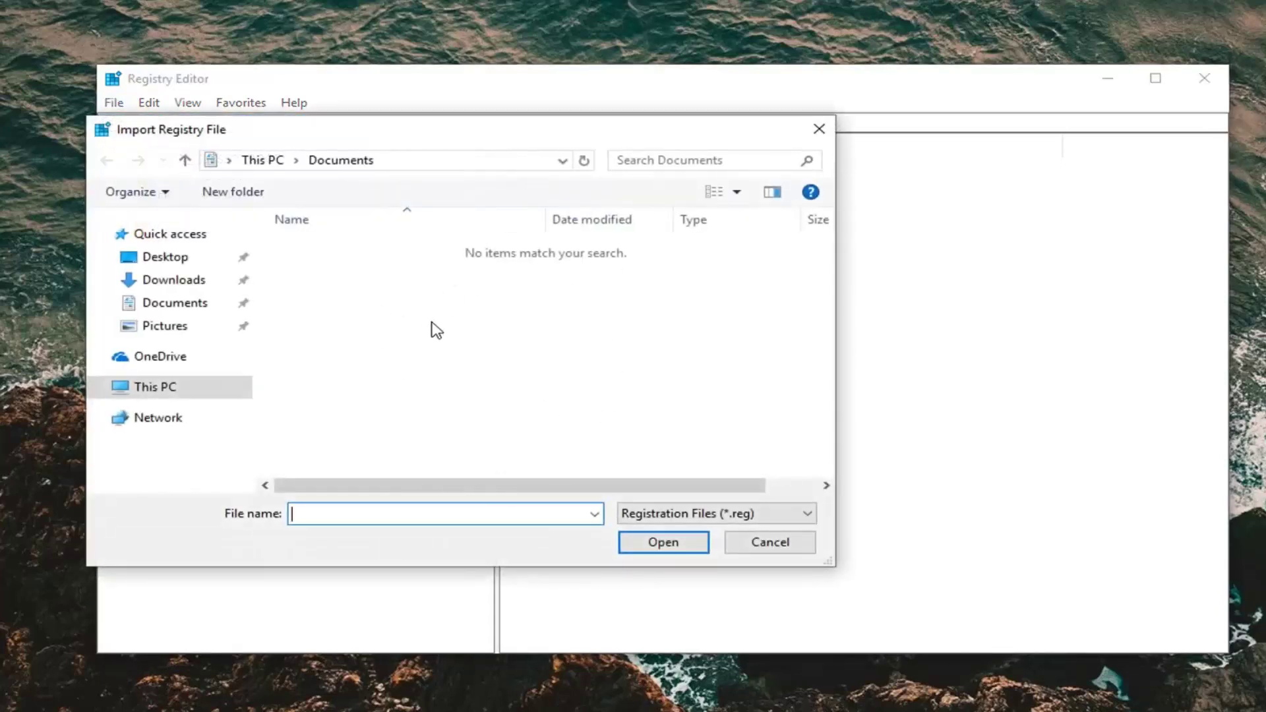
left_click(756, 545)
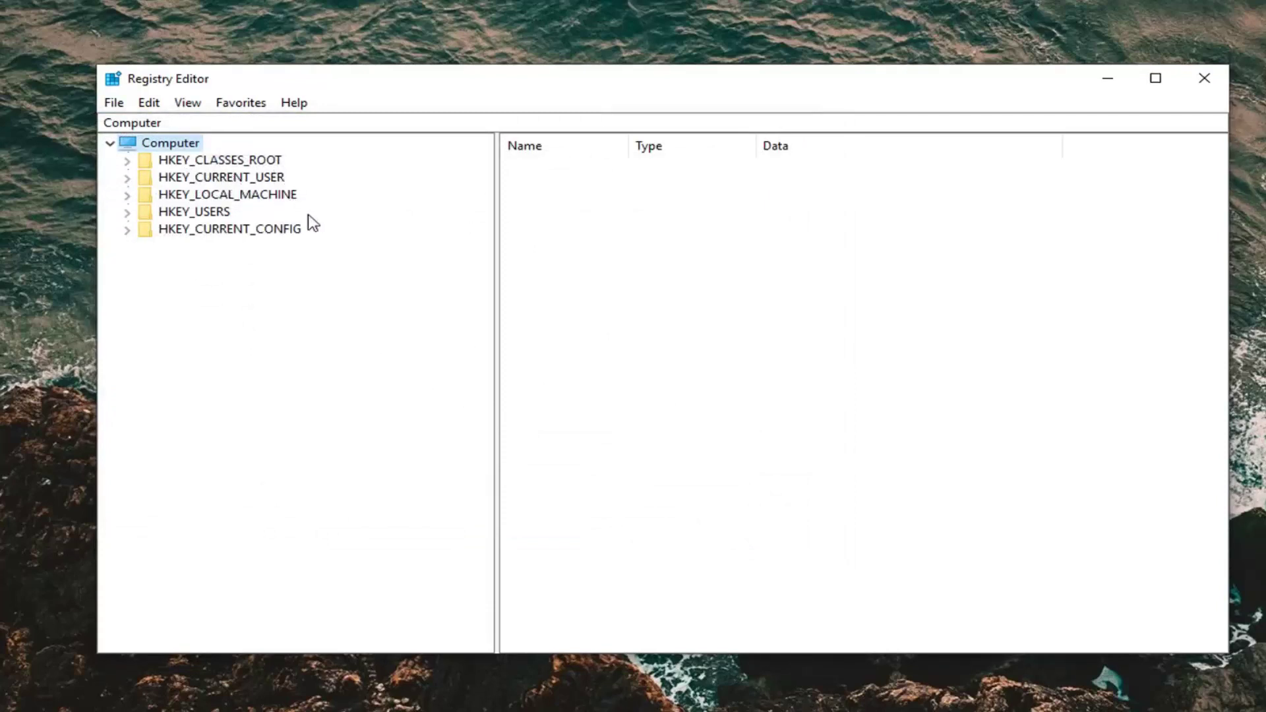
Step: Expand the registry tree from HKEY_LOCAL_MACHINE through SOFTWARE to the Microsoft key
left_click(211, 196)
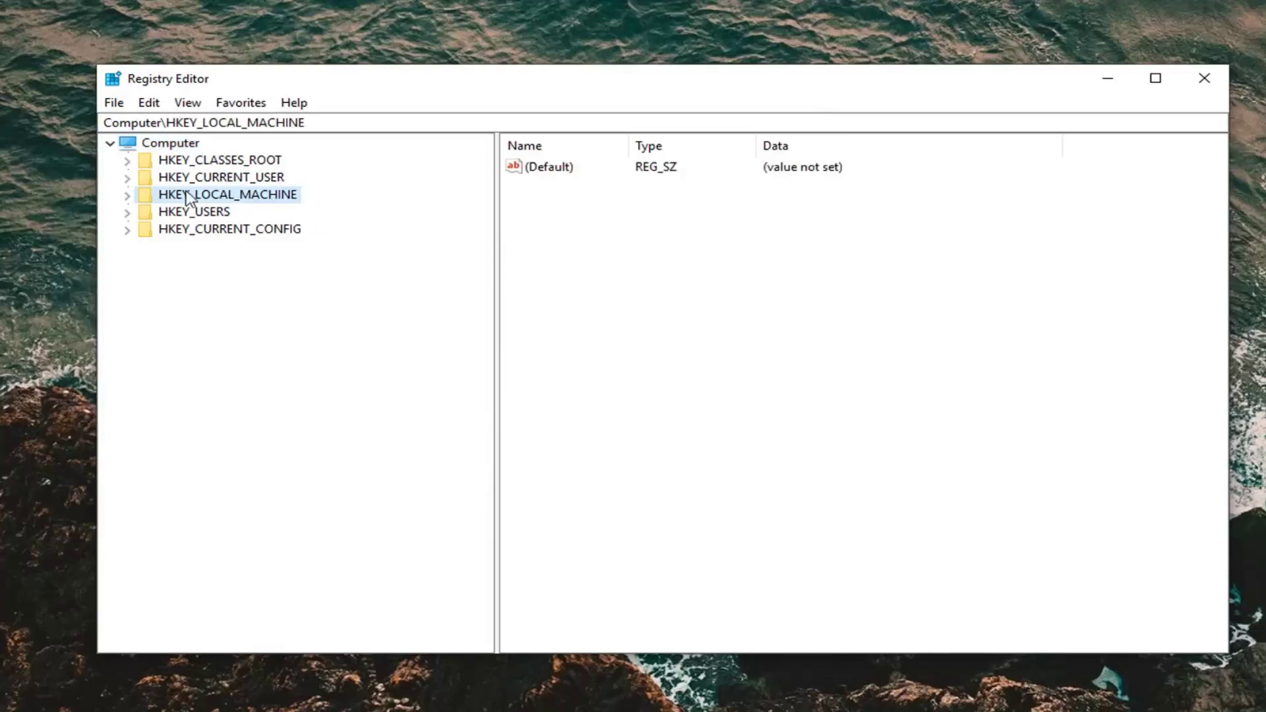
left_click(128, 195)
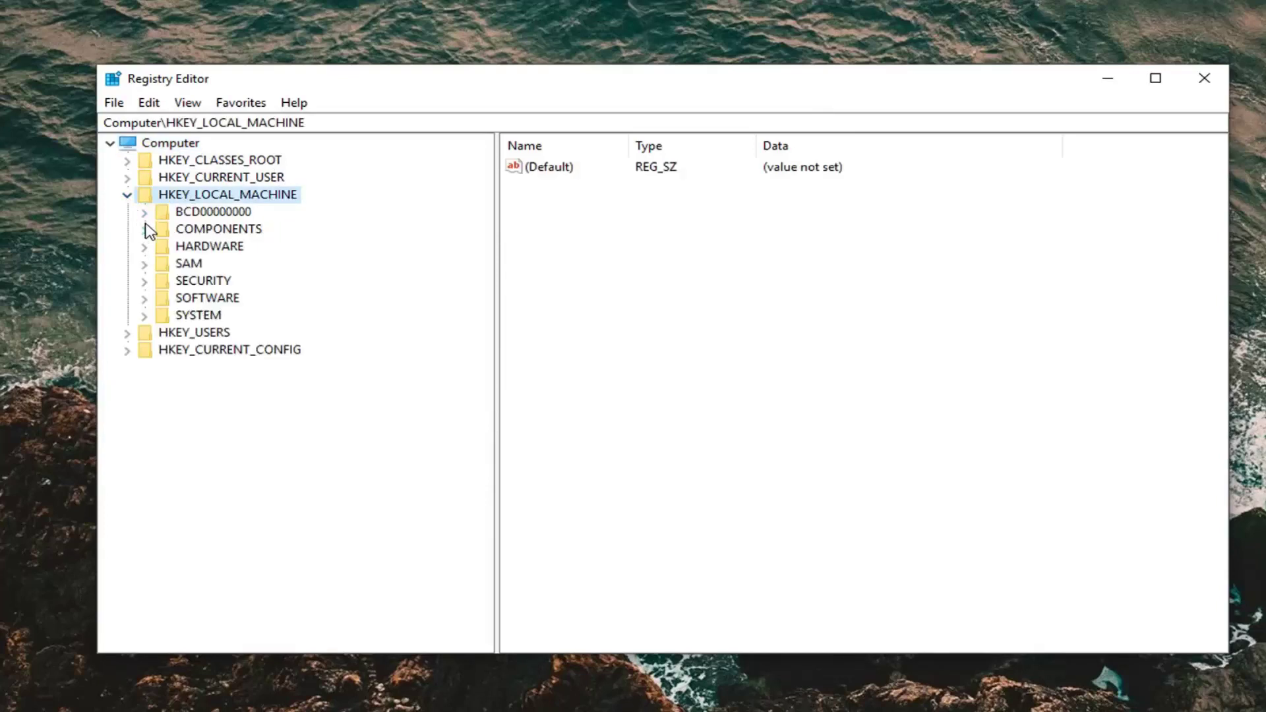
left_click(147, 298)
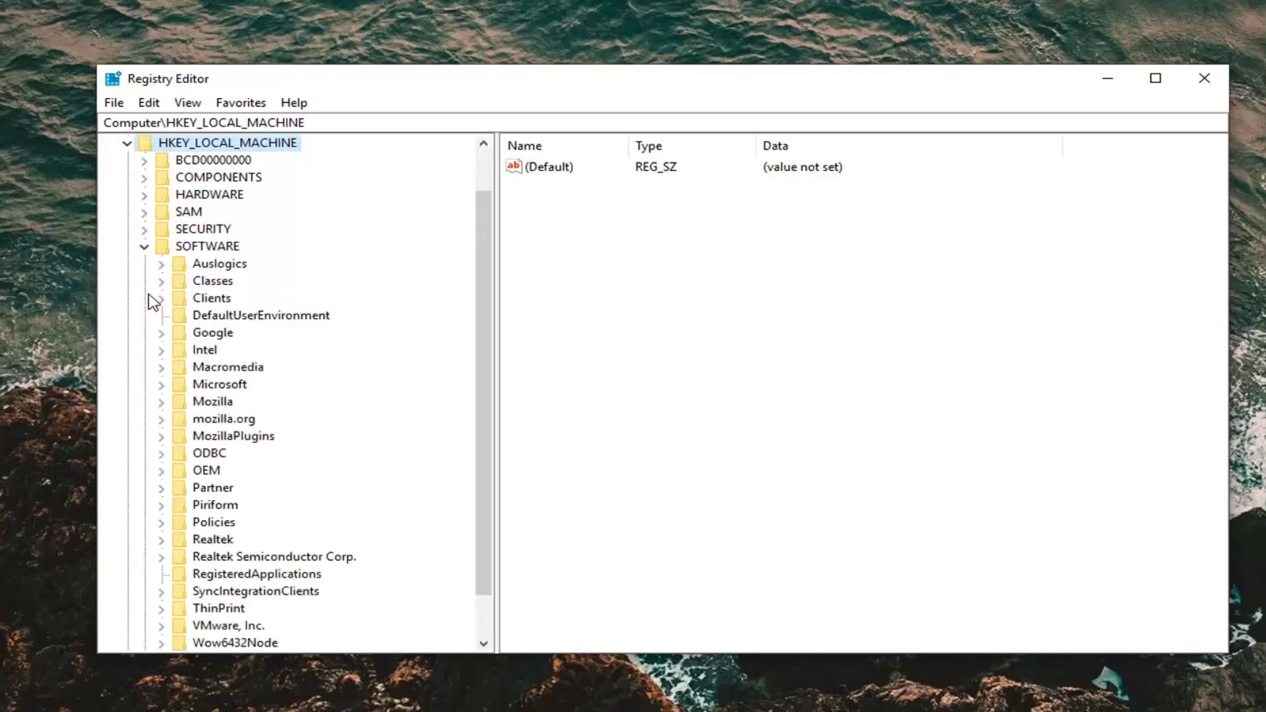
scroll(209, 300, "down", 1)
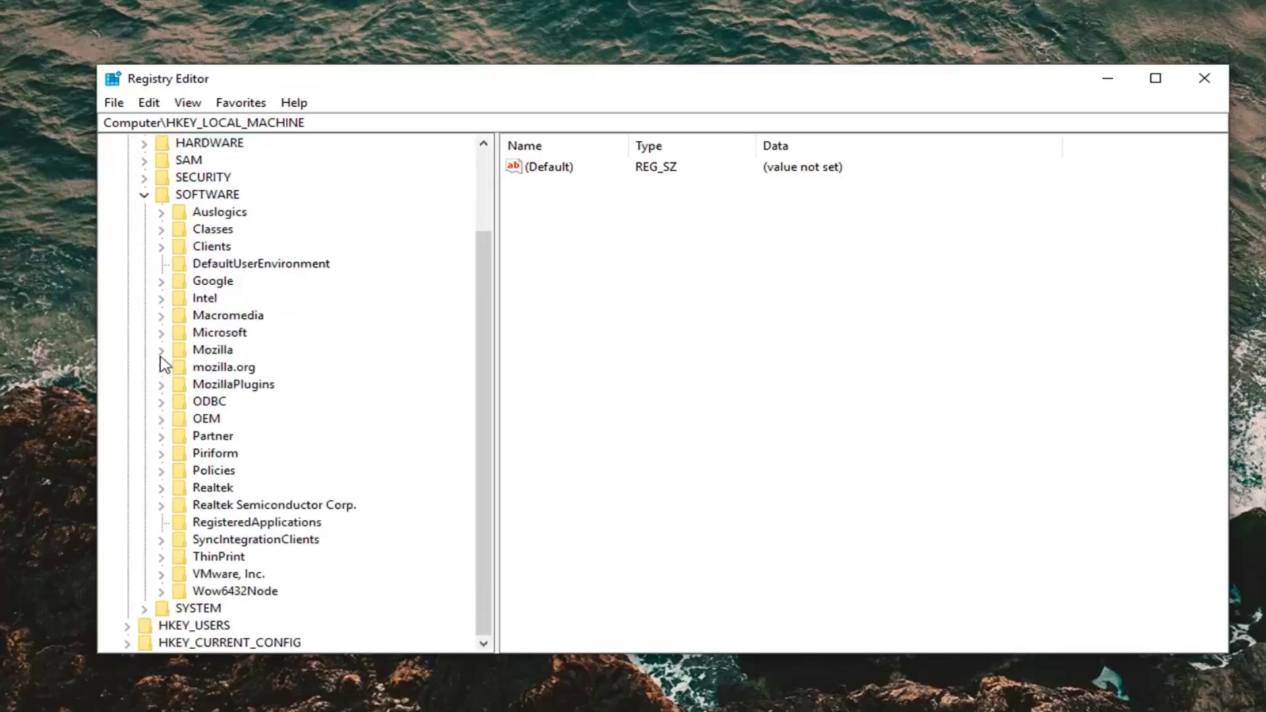
left_click(162, 333)
Step: Expand the Windows key under Microsoft and open its CurrentVersion key
scroll(175, 369, "down", 12)
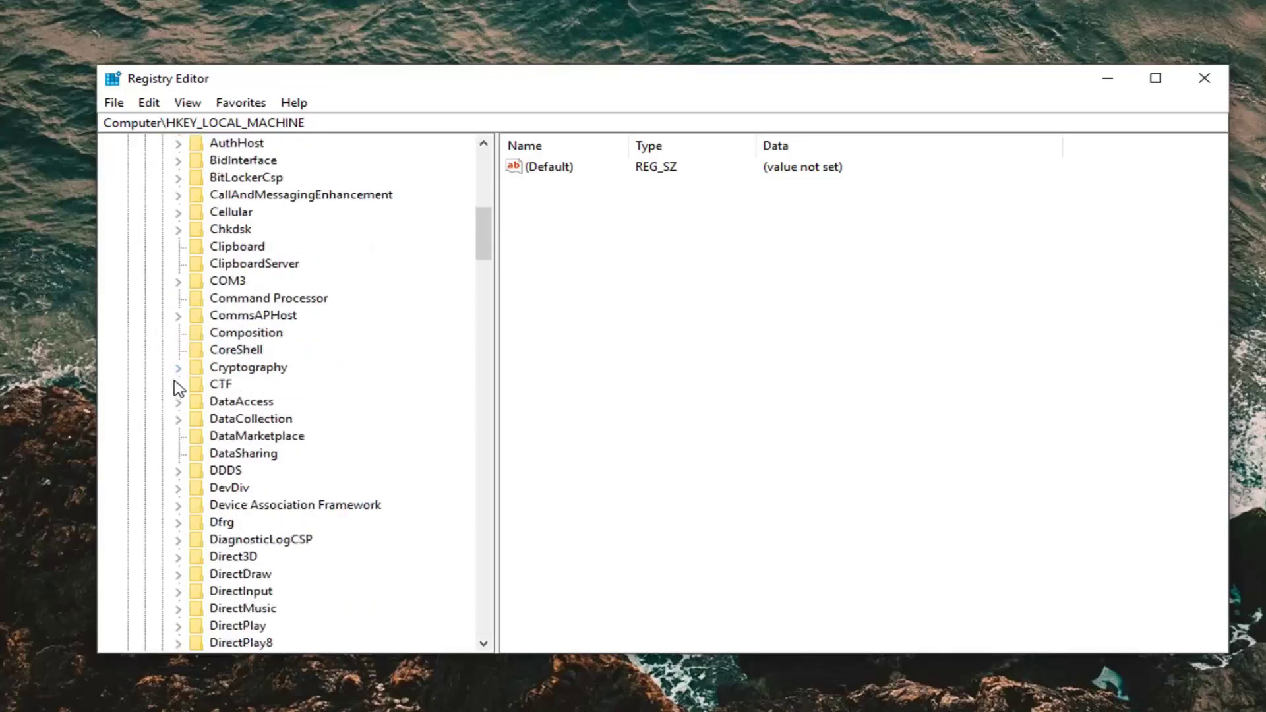
scroll(178, 388, "down", 20)
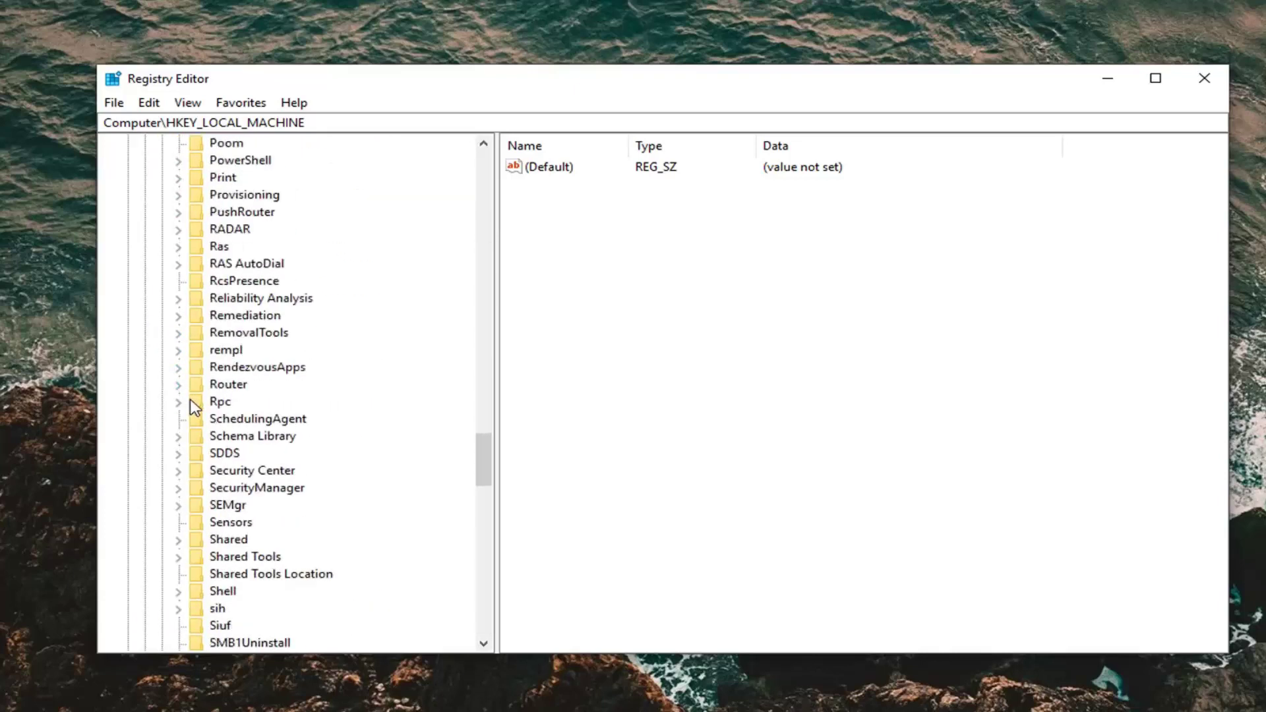
scroll(192, 402, "down", 13)
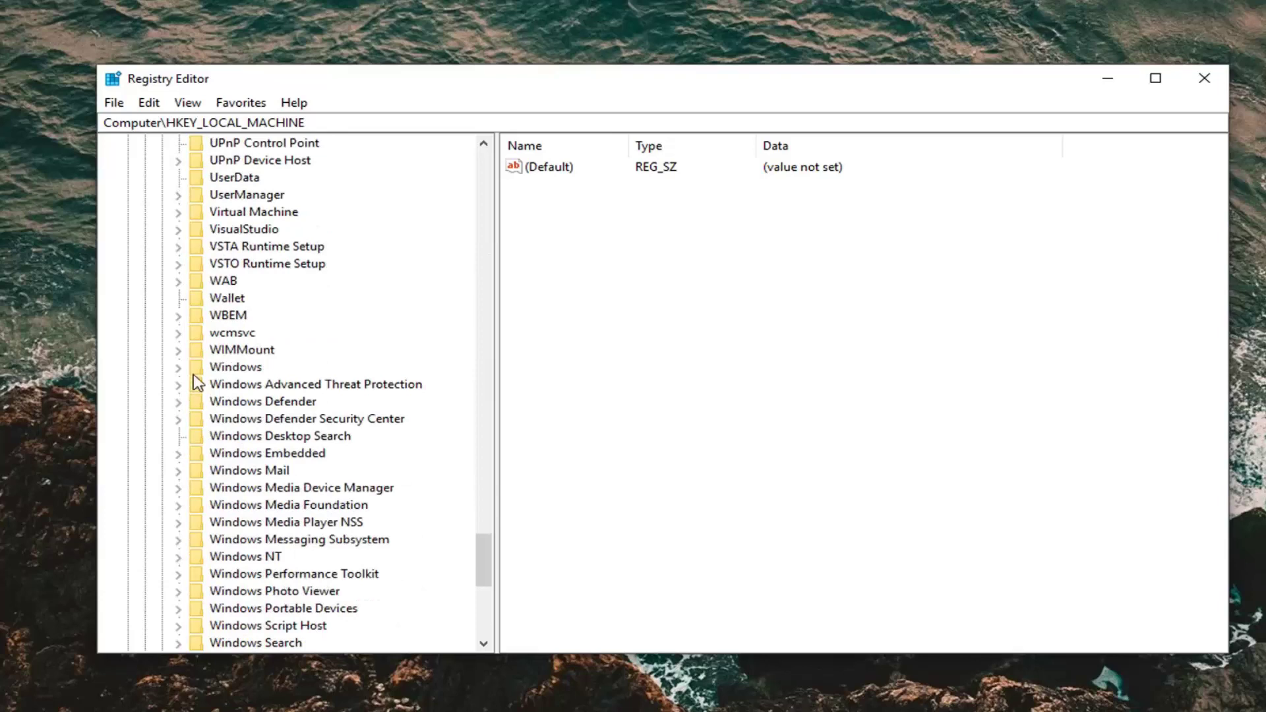
left_click(179, 367)
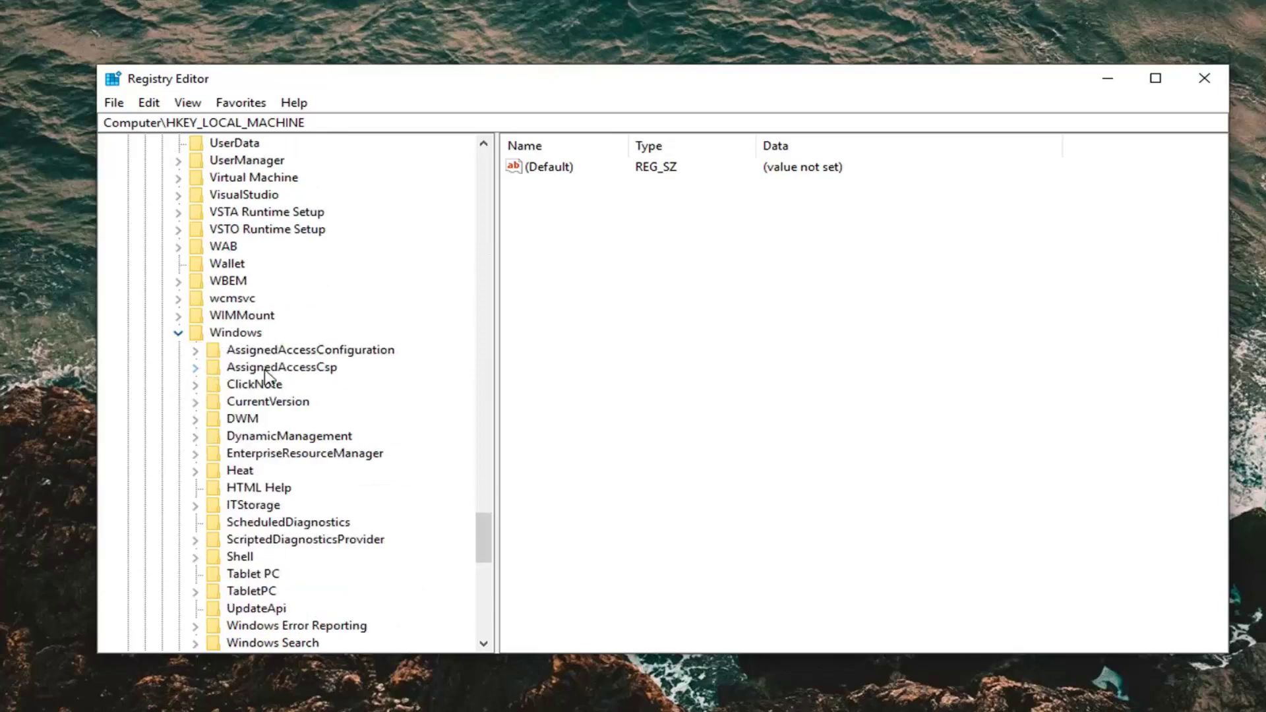
scroll(258, 375, "down", 2)
double_click(198, 295)
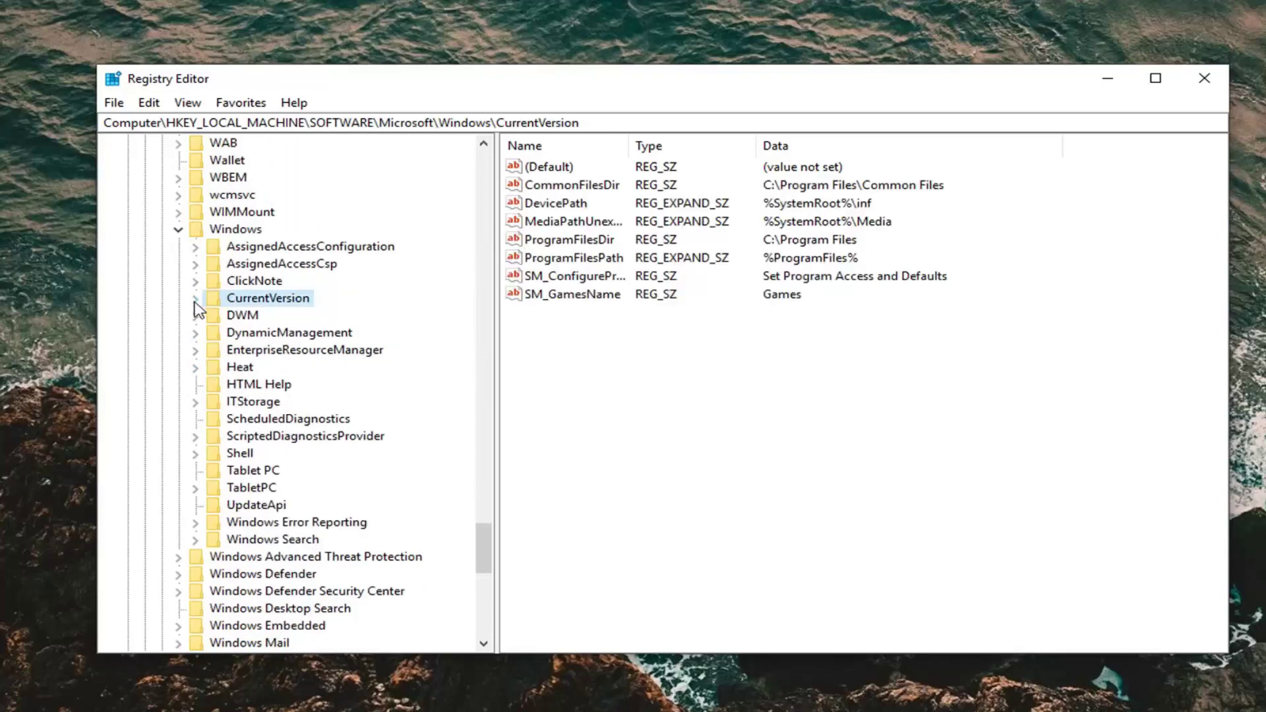
Step: Expand the Policies key under CurrentVersion, open its System key, and widen the Name column to show full value names
scroll(226, 339, "down", 7)
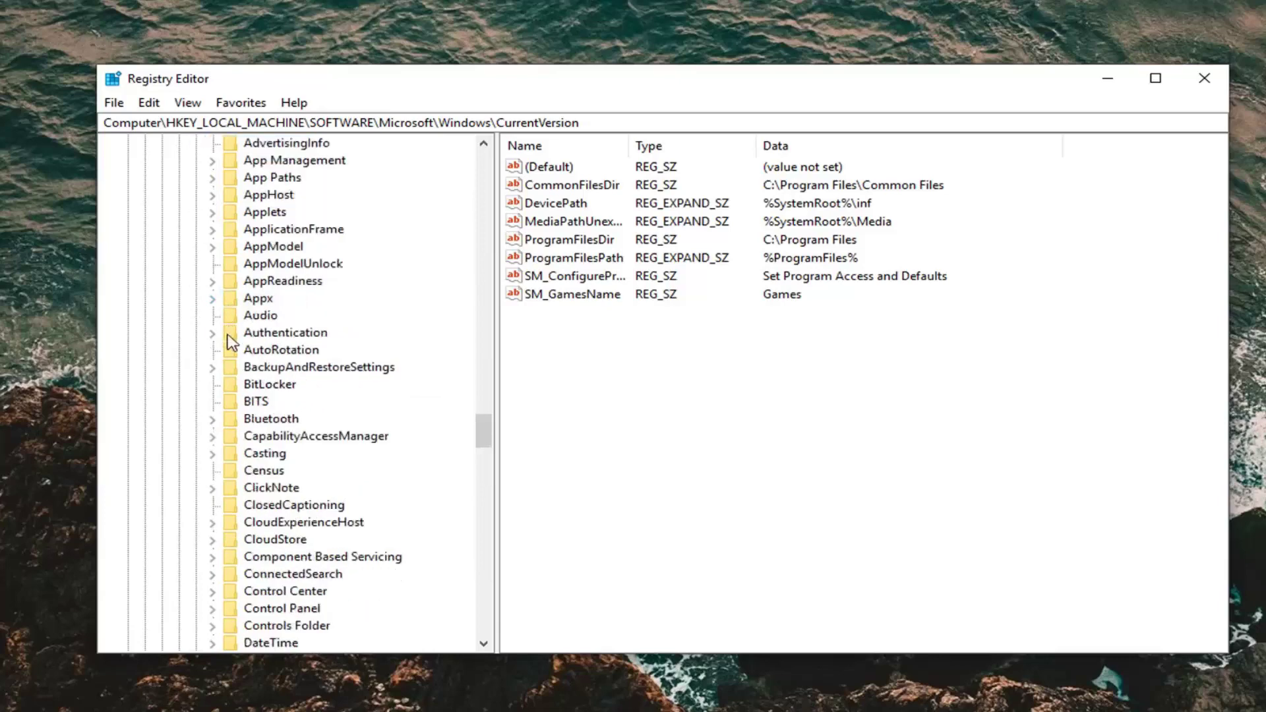
scroll(257, 535, "down", 12)
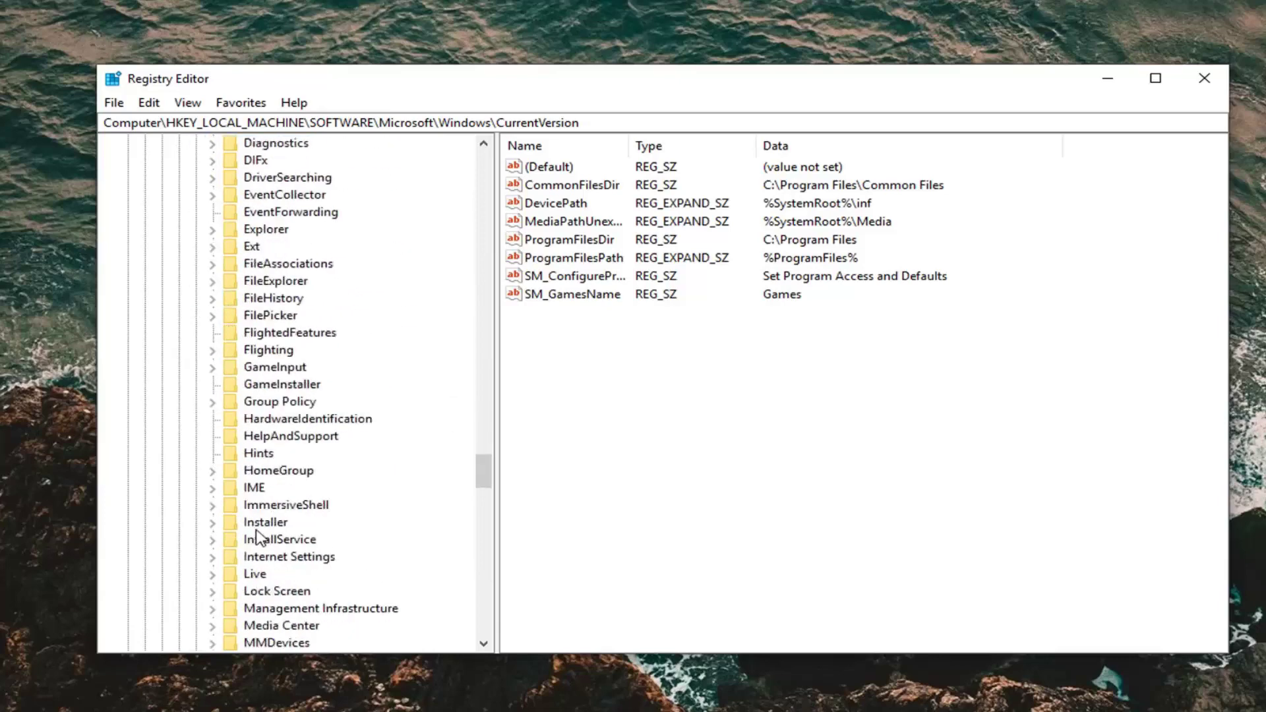
scroll(260, 539, "down", 2)
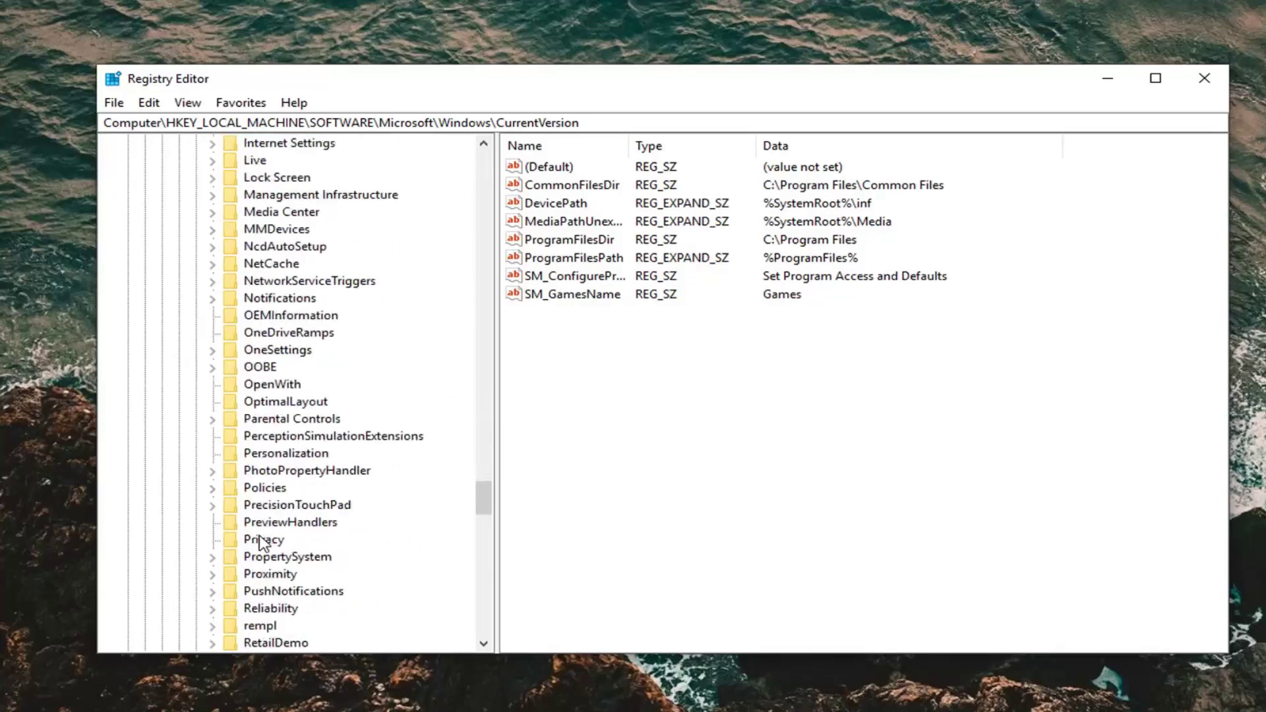
left_click(264, 490)
left_click(212, 488)
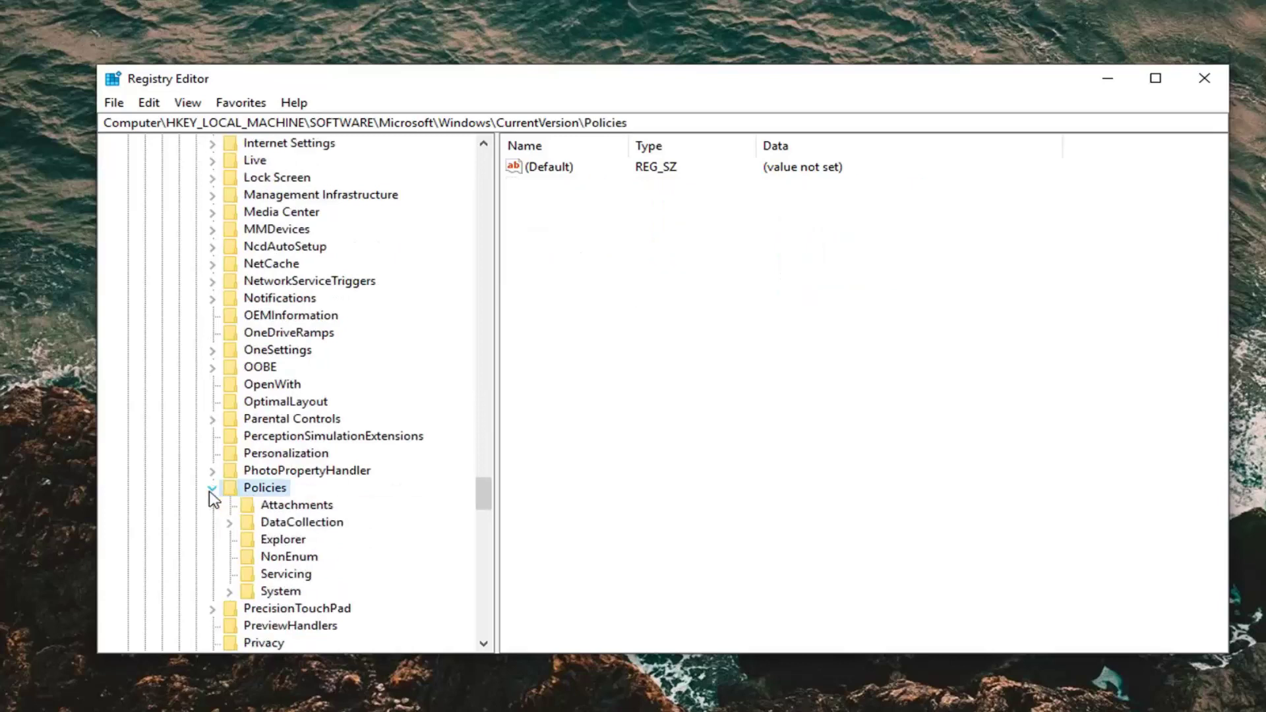
left_click(278, 592)
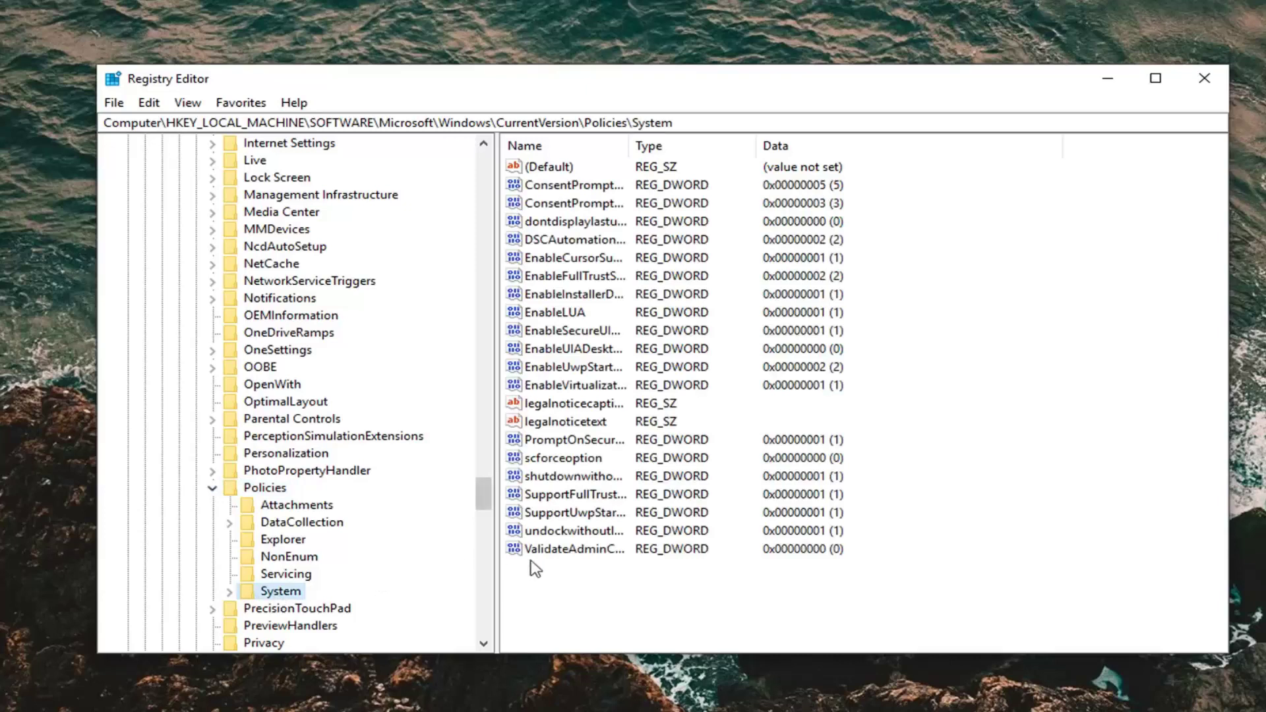
left_click_drag(628, 145, 792, 146)
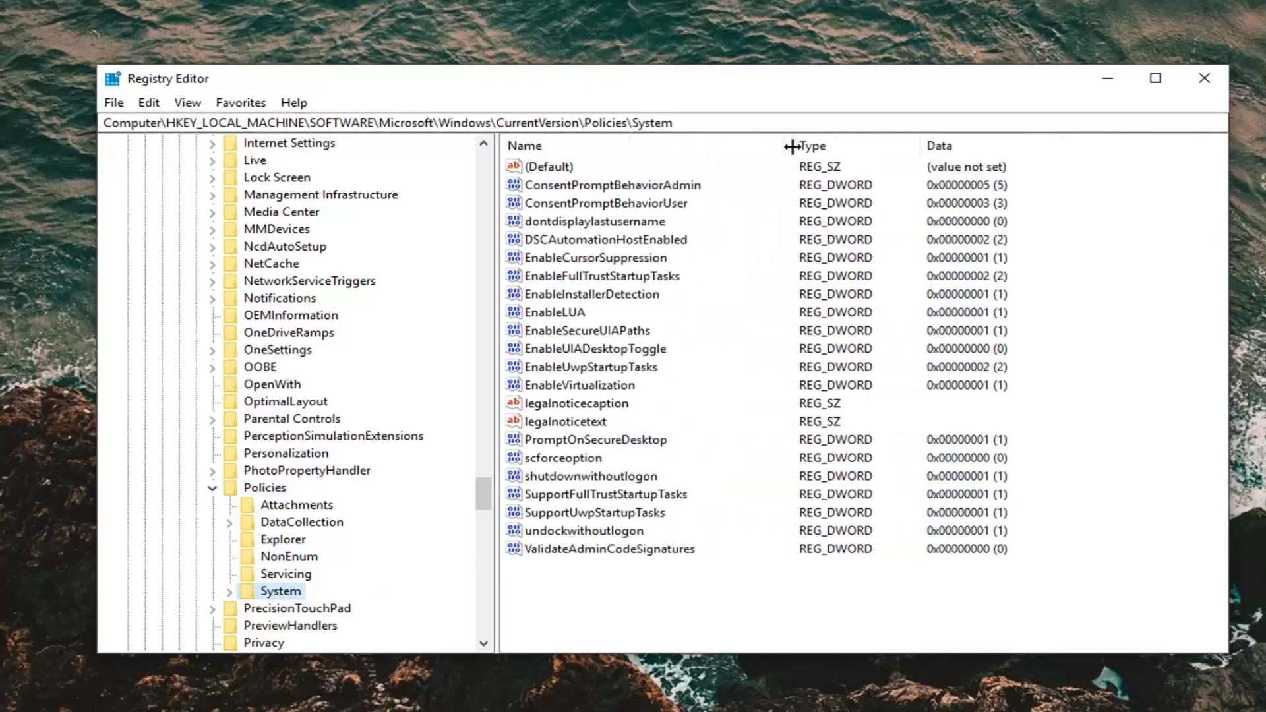
Step: Set the value data of ValidateAdminCodeSignatures to 0 in the System key
double_click(588, 553)
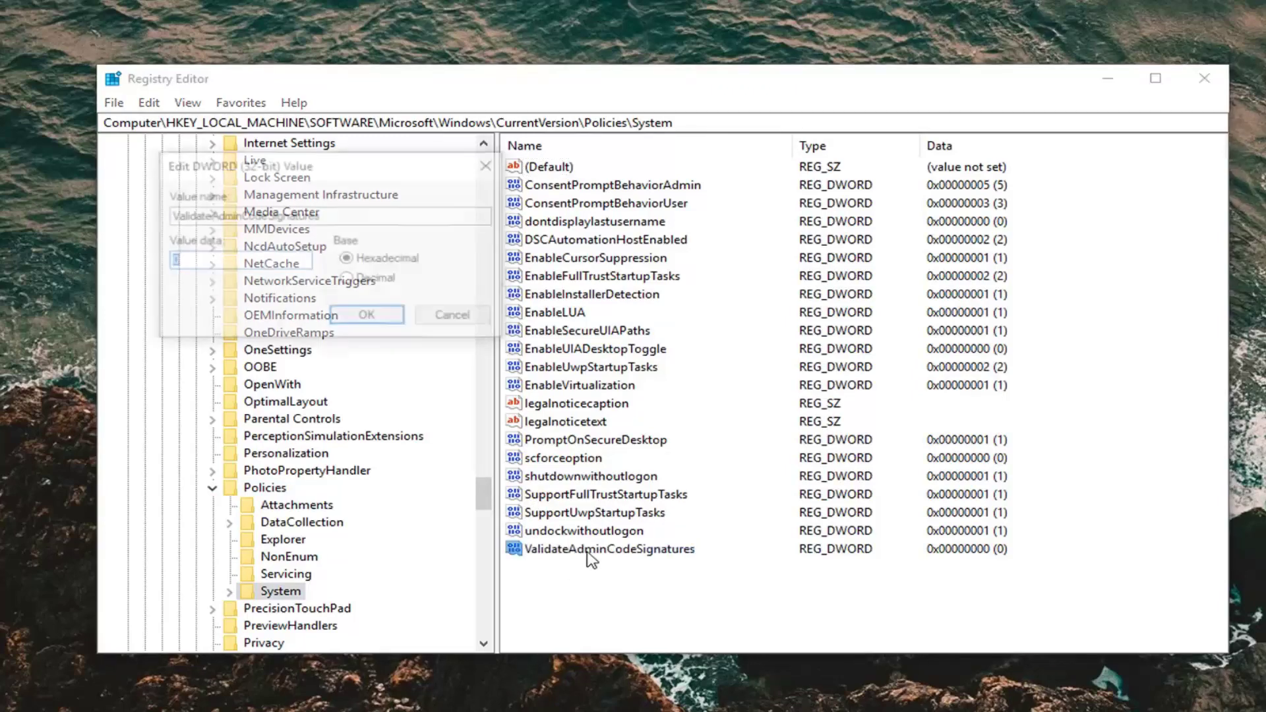
left_click_drag(347, 157, 722, 236)
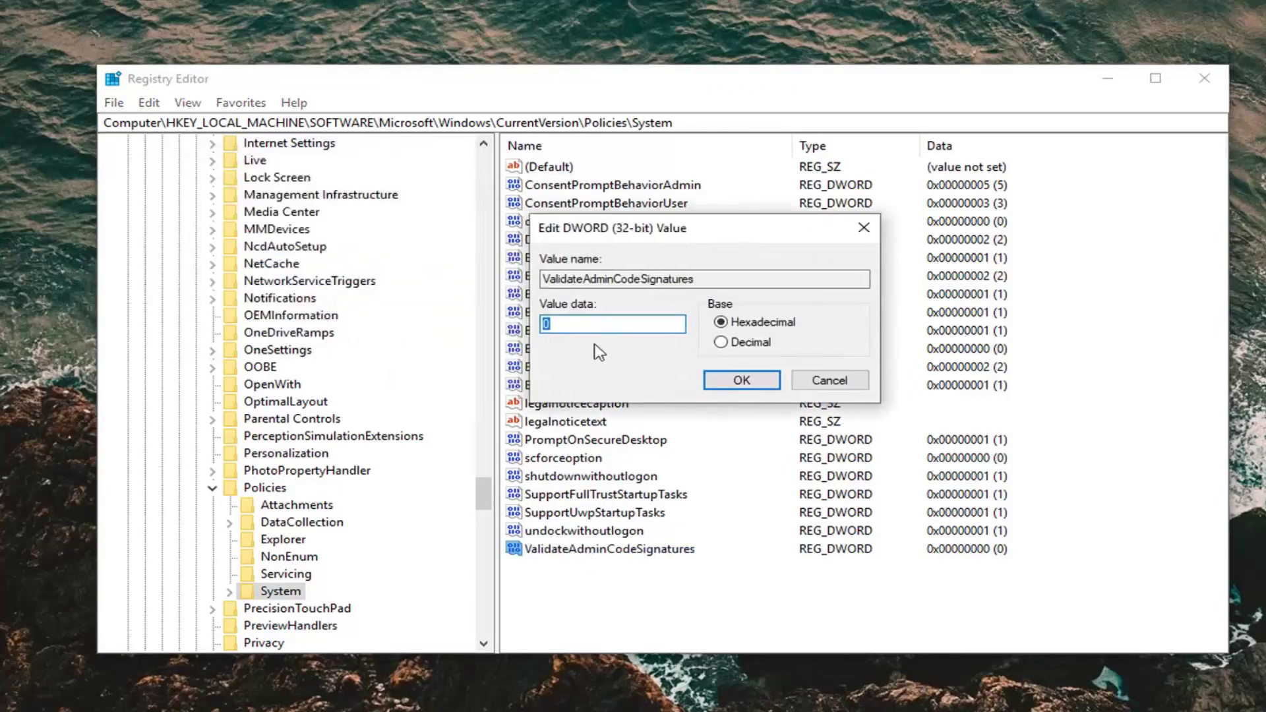
left_click(547, 324)
type("1")
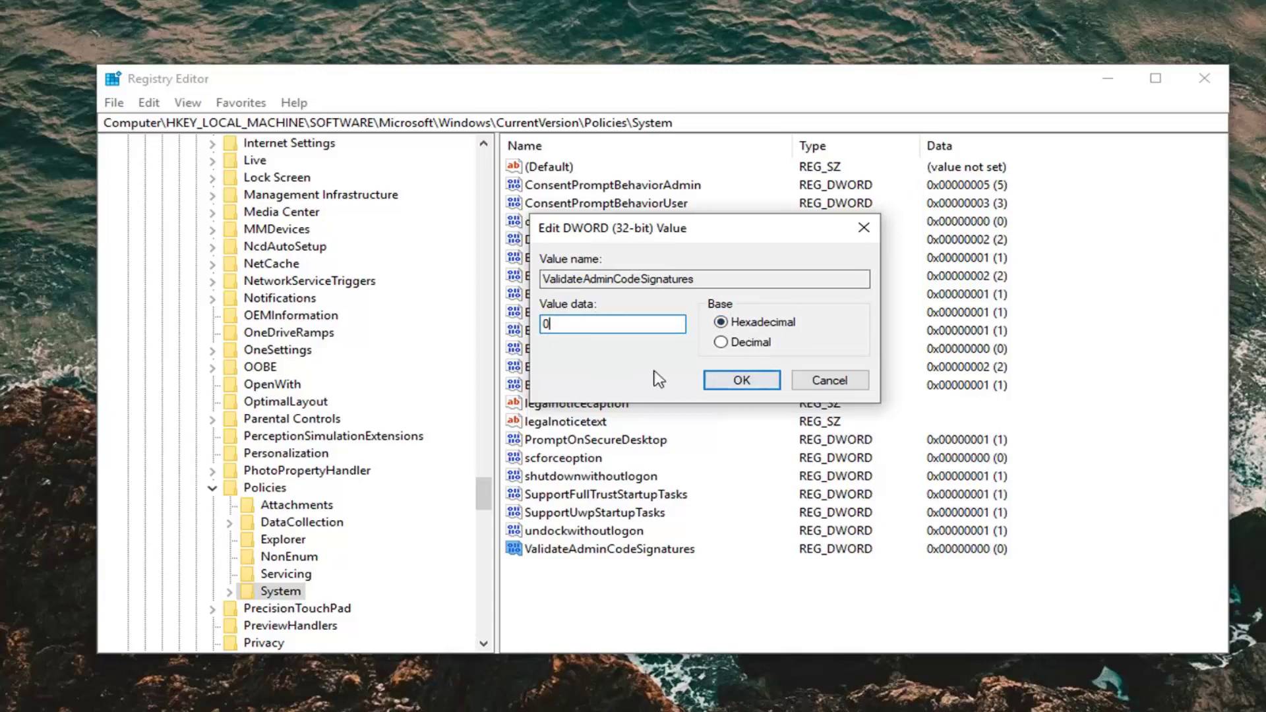
left_click(738, 380)
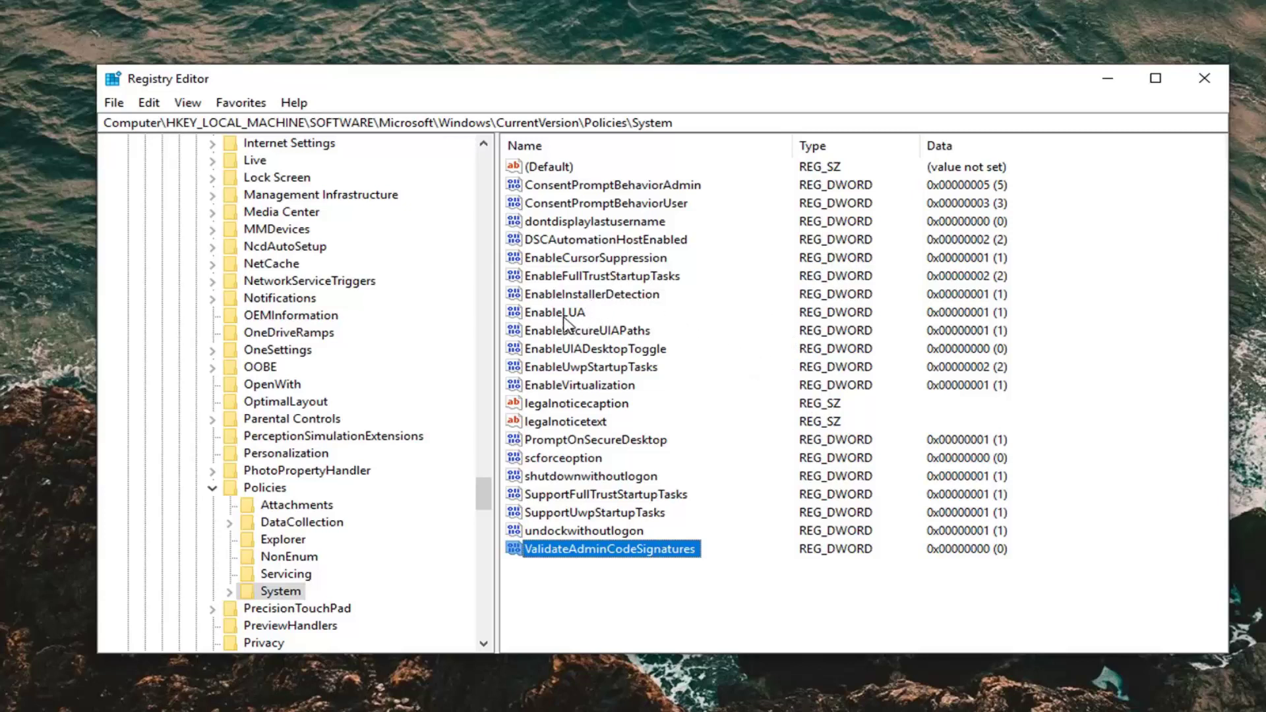
Step: Set the value data of EnableUIADesktopToggle to 0 and close the registry editor
left_click(570, 350)
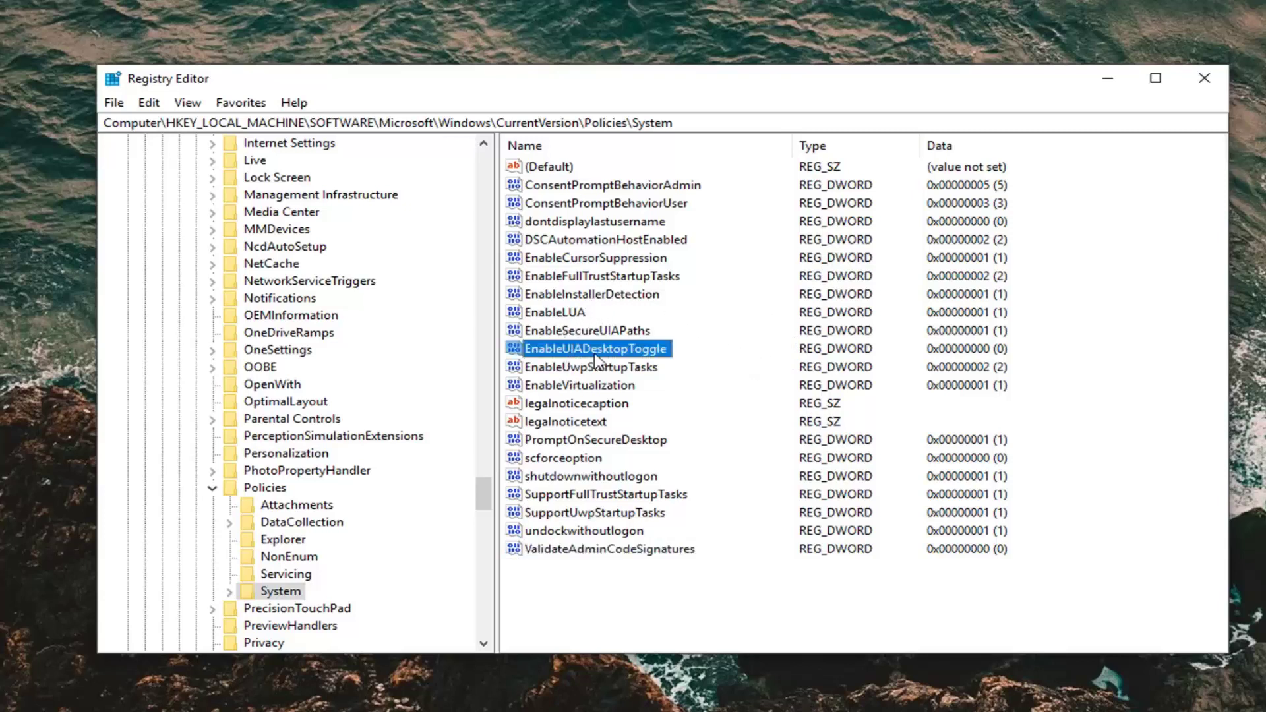
double_click(597, 359)
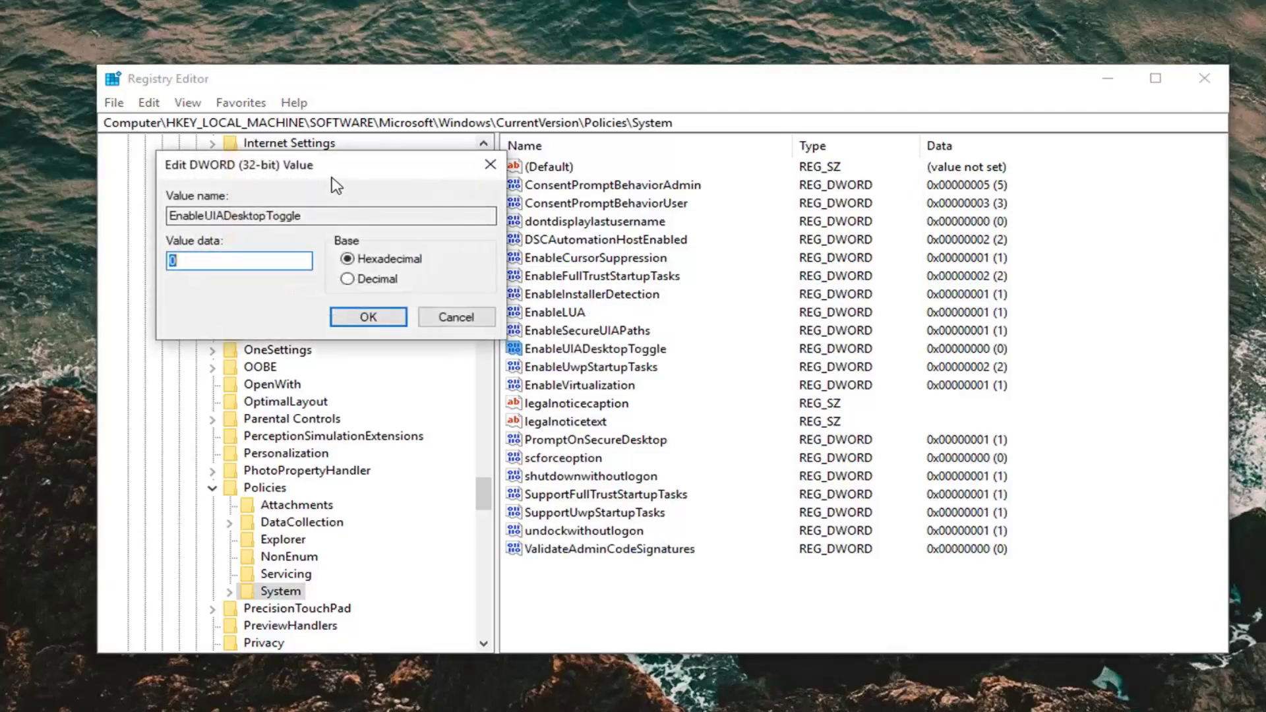
left_click_drag(318, 168, 817, 242)
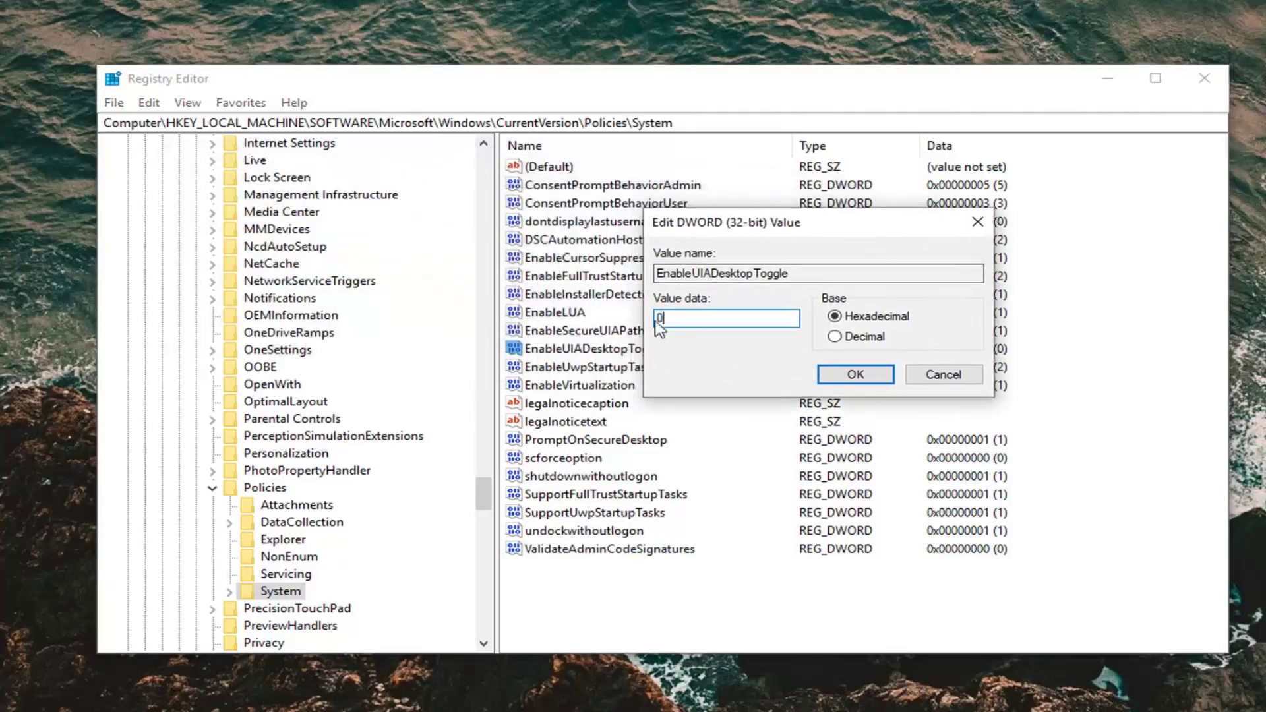
type("0")
left_click(865, 377)
left_click(1212, 87)
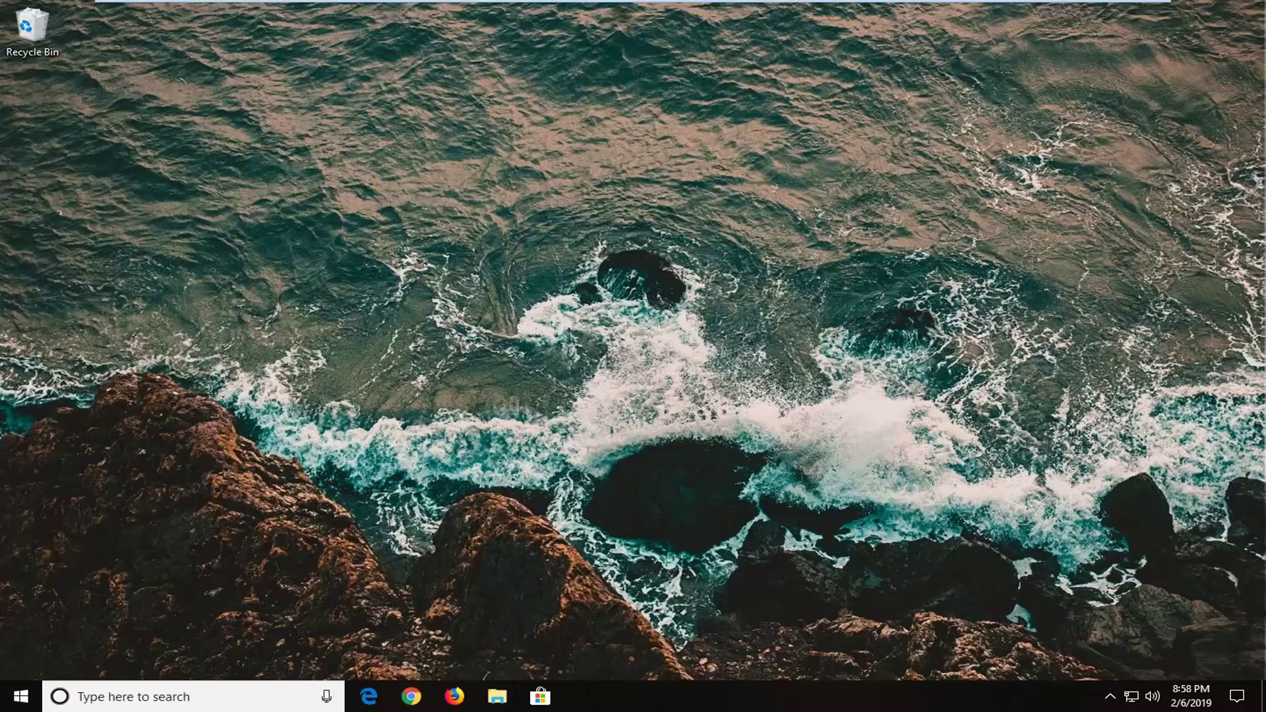
Step: Search for "group policy", open the Local Group Policy Editor, and enlarge its window and tree pane
left_click(10, 697)
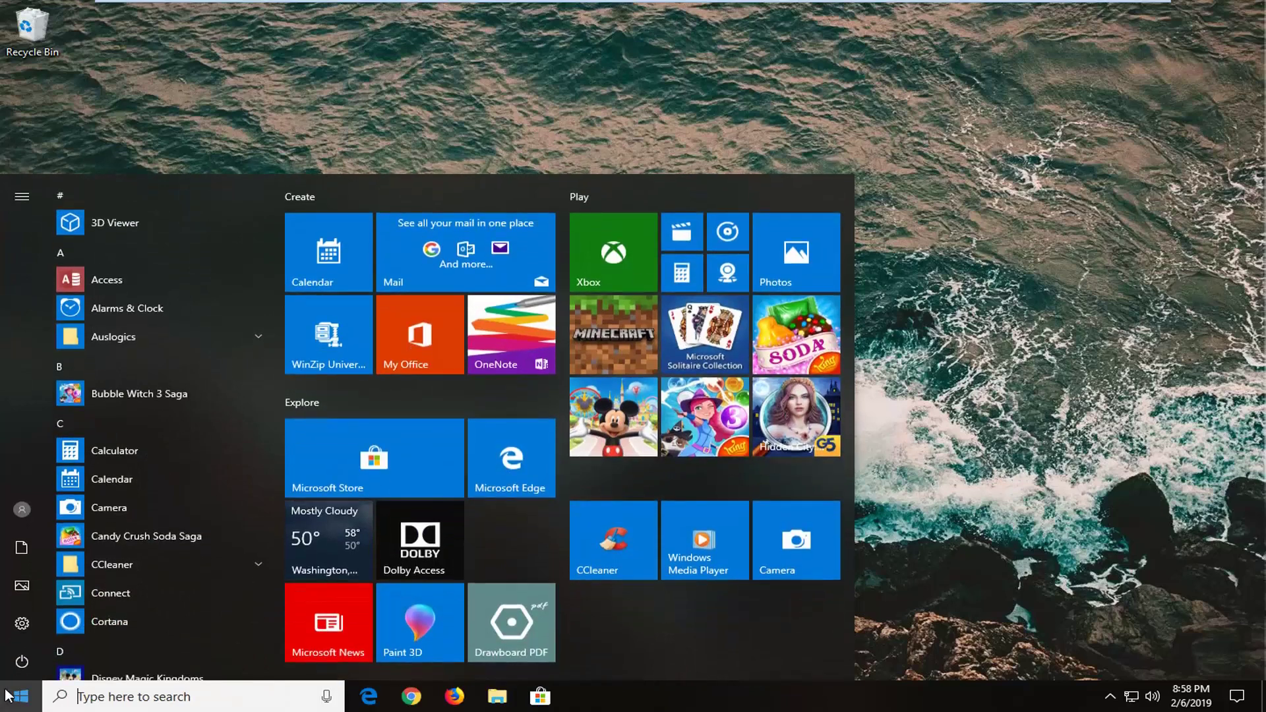
type("group policy")
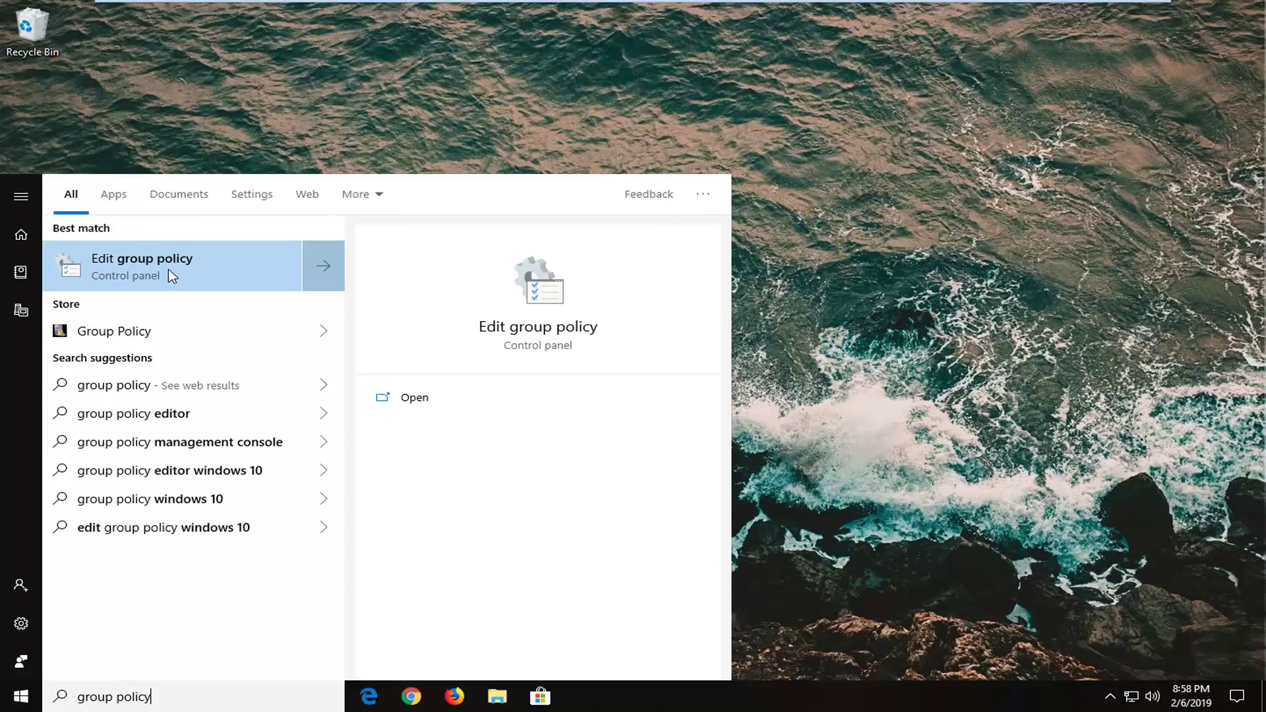
left_click(147, 273)
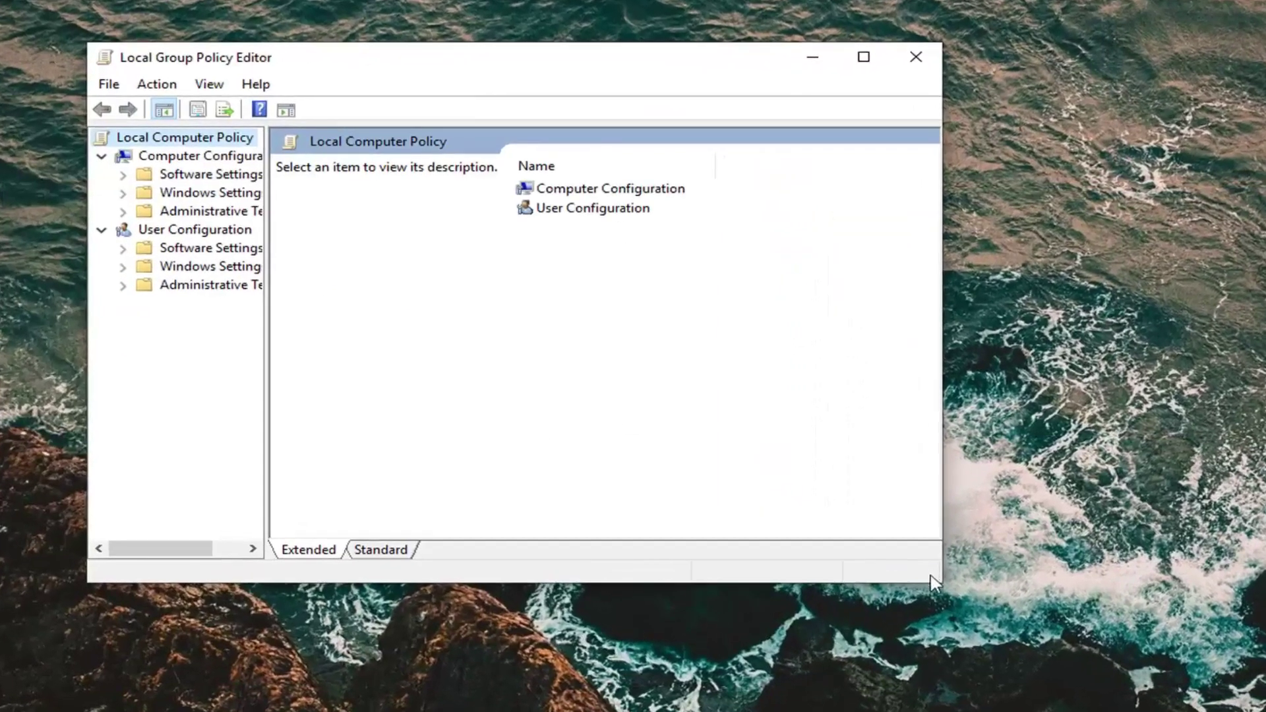
left_click_drag(932, 579, 1122, 646)
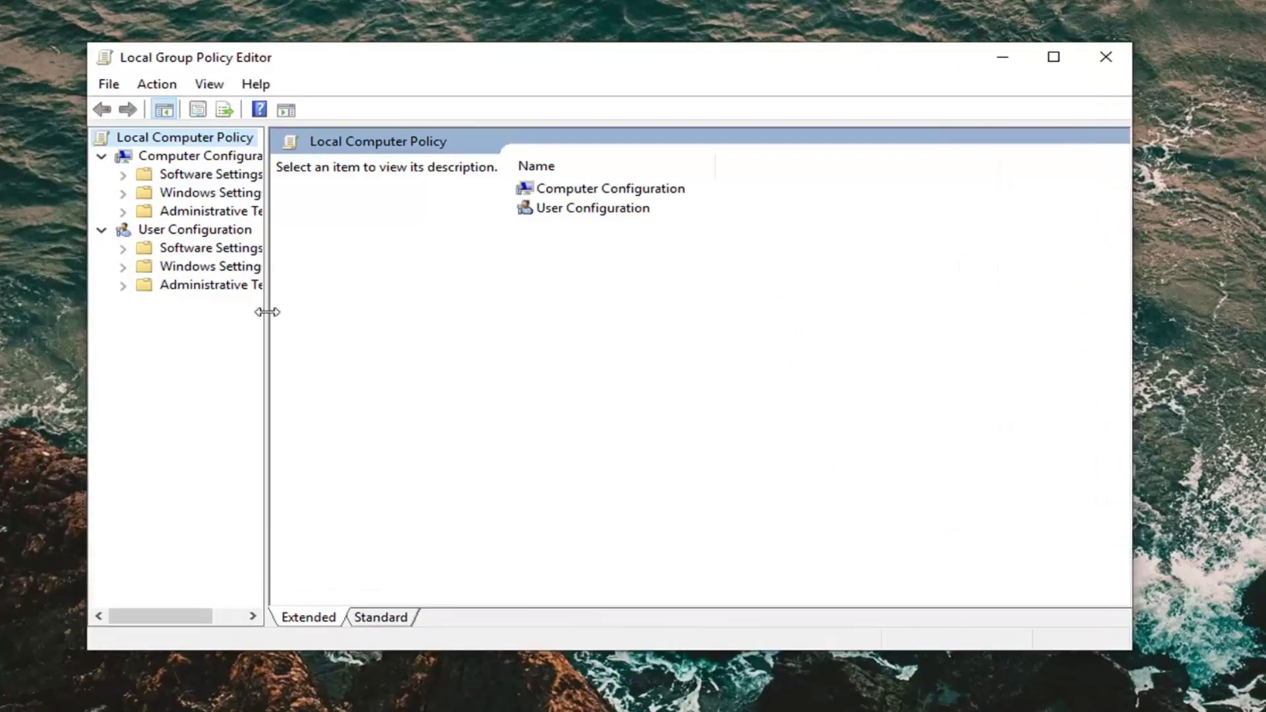
left_click_drag(264, 312, 459, 322)
Step: View the contents of Computer Configuration and User Configuration, and collapse the User Configuration node
left_click(182, 157)
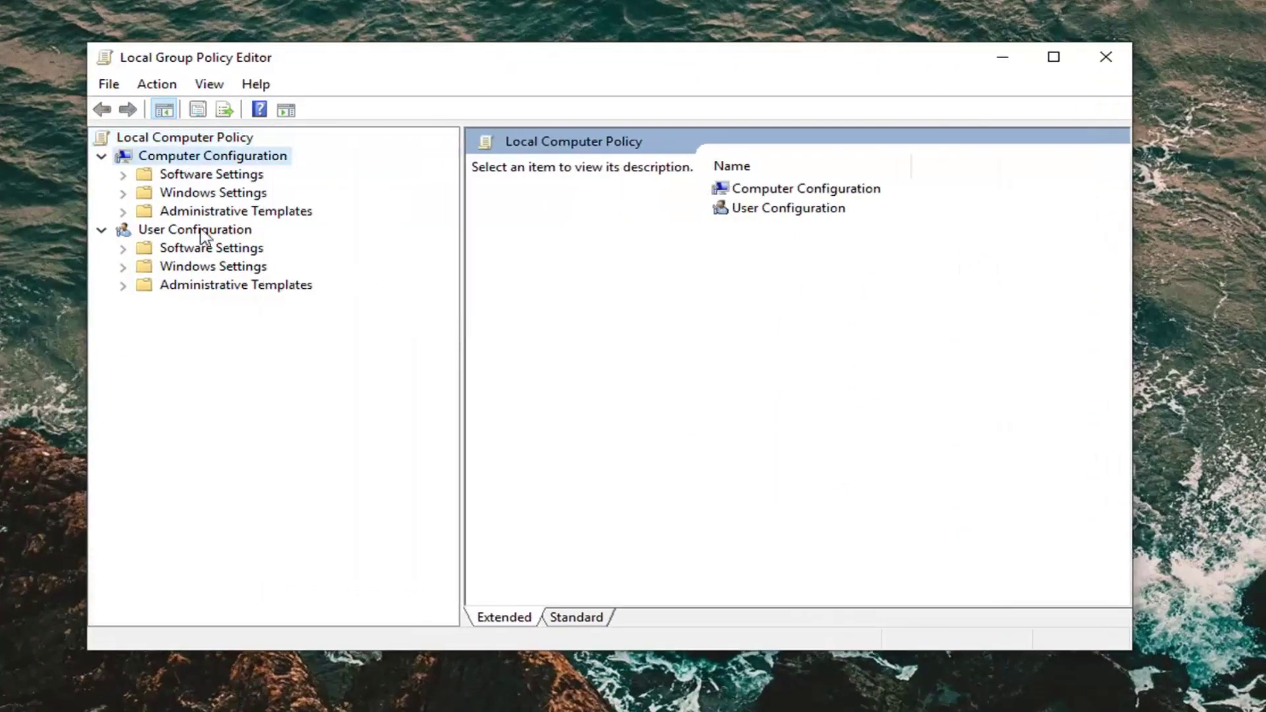
left_click(200, 231)
left_click(167, 160)
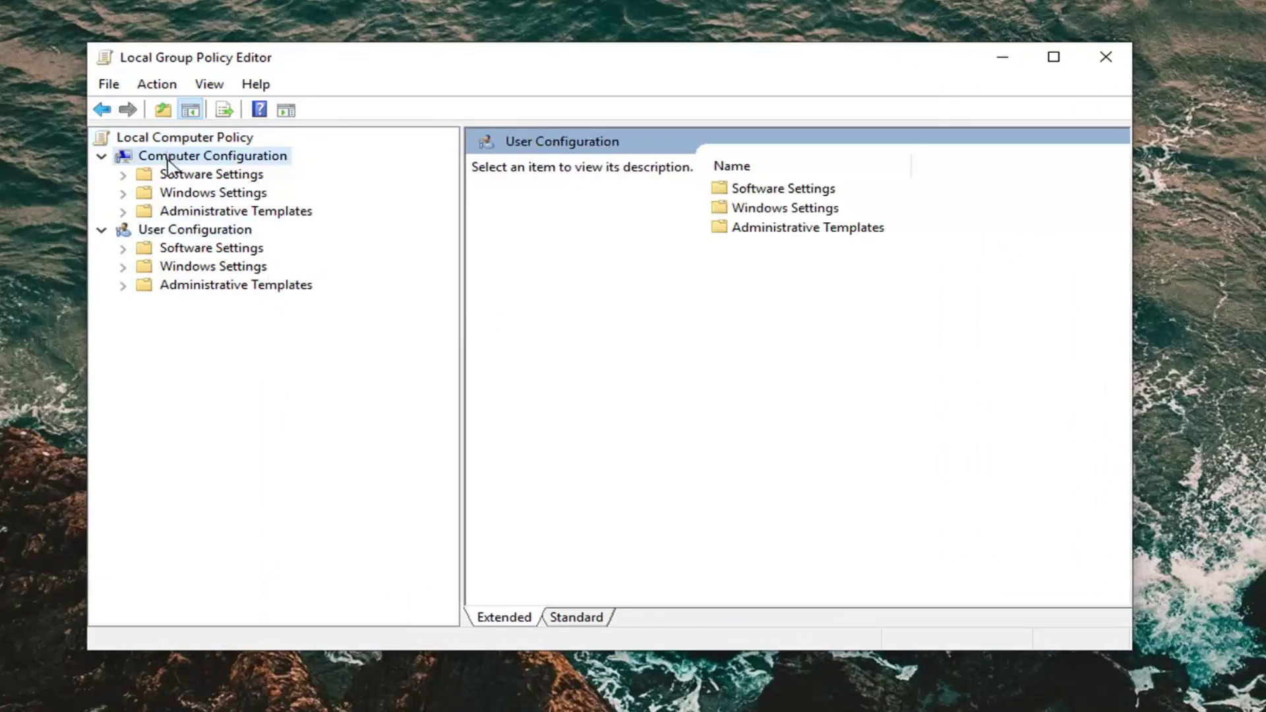
left_click(158, 232)
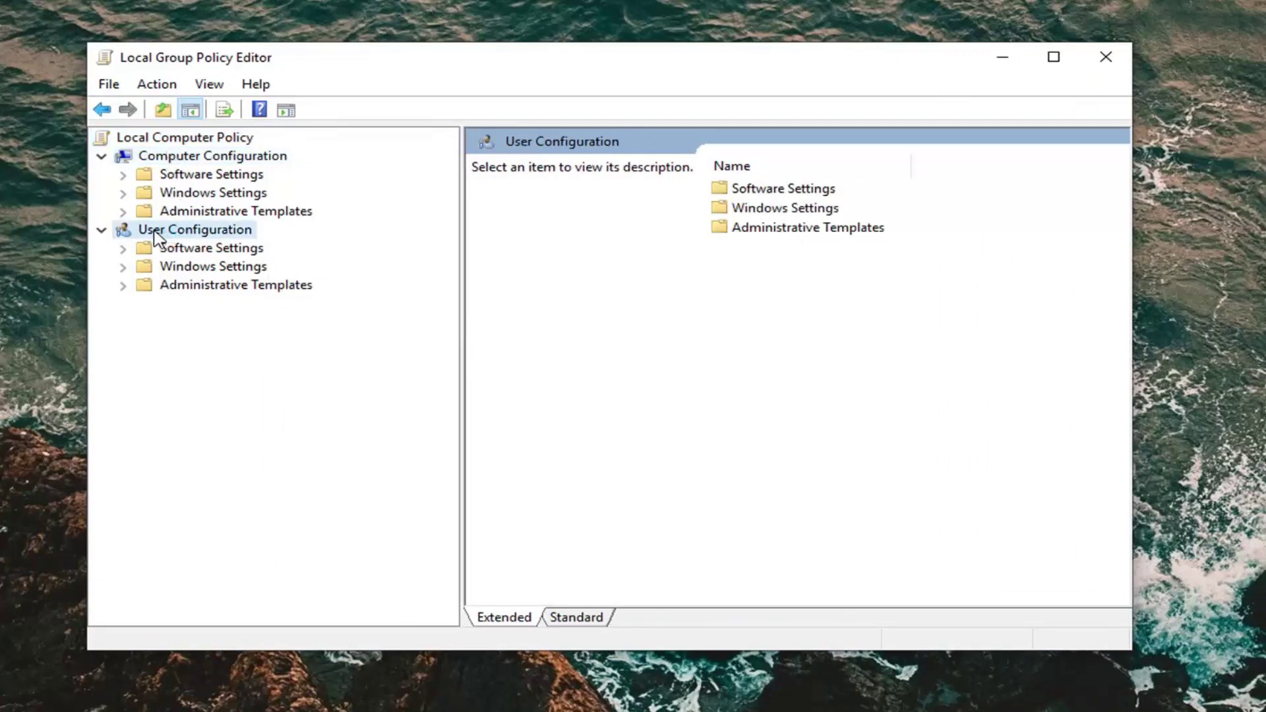
left_click(173, 160)
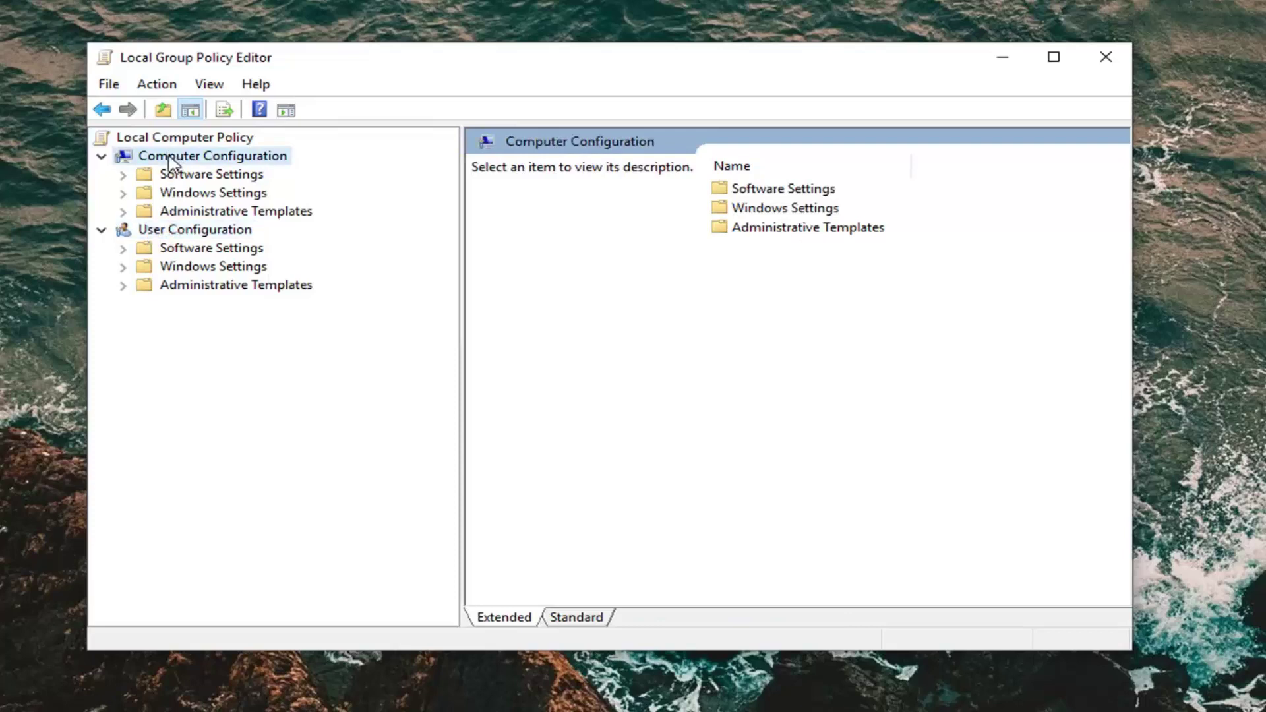
left_click(198, 232)
left_click(100, 230)
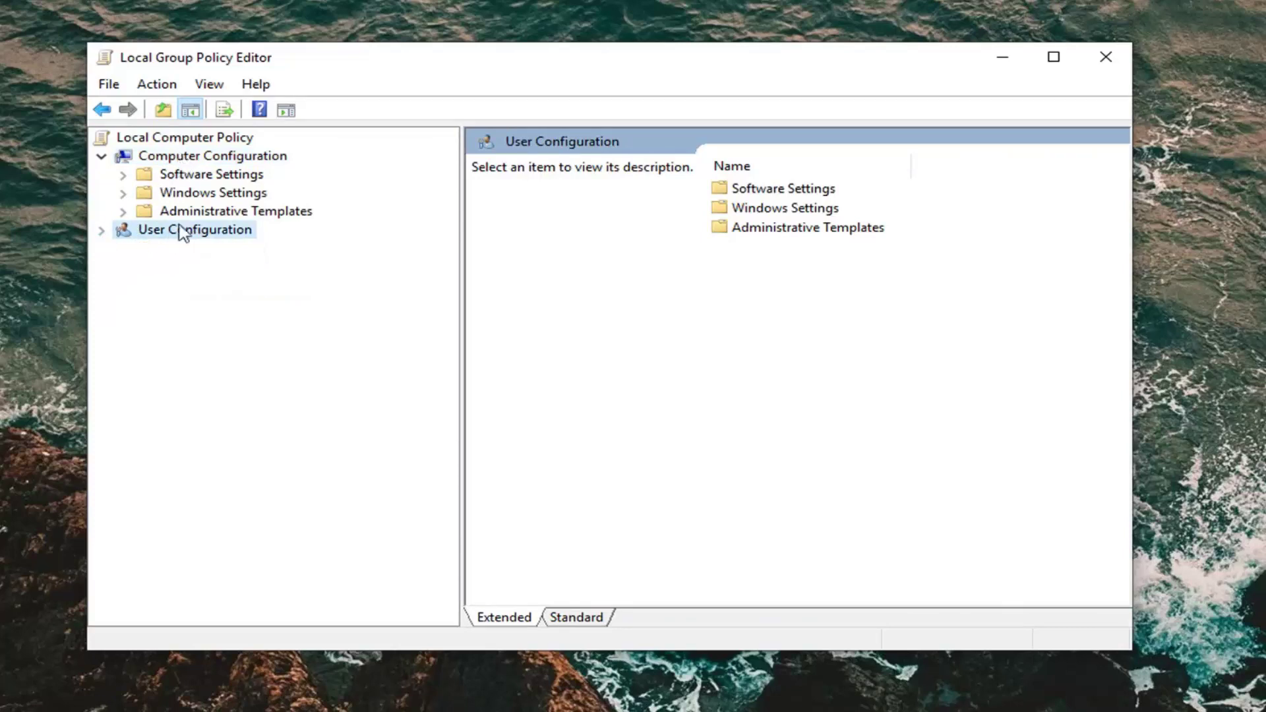
Step: Expand Windows Settings under Computer Configuration and expand its Security Settings node
left_click(185, 158)
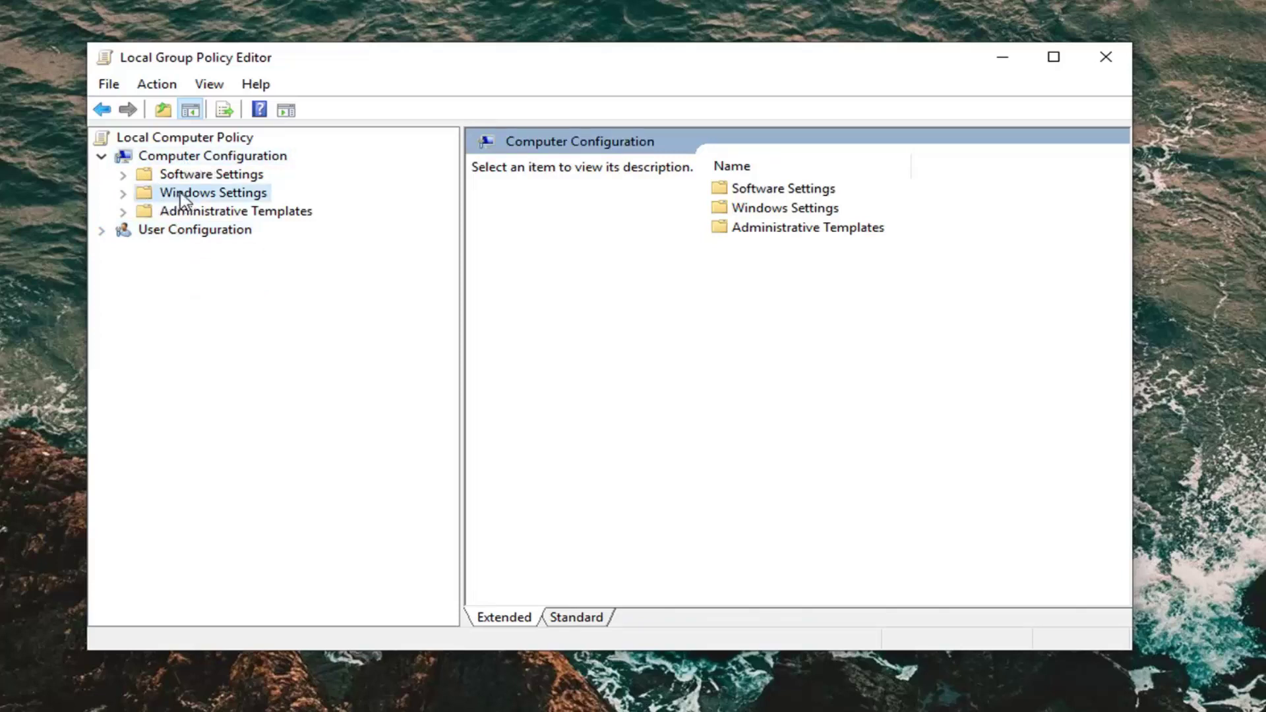
left_click(123, 193)
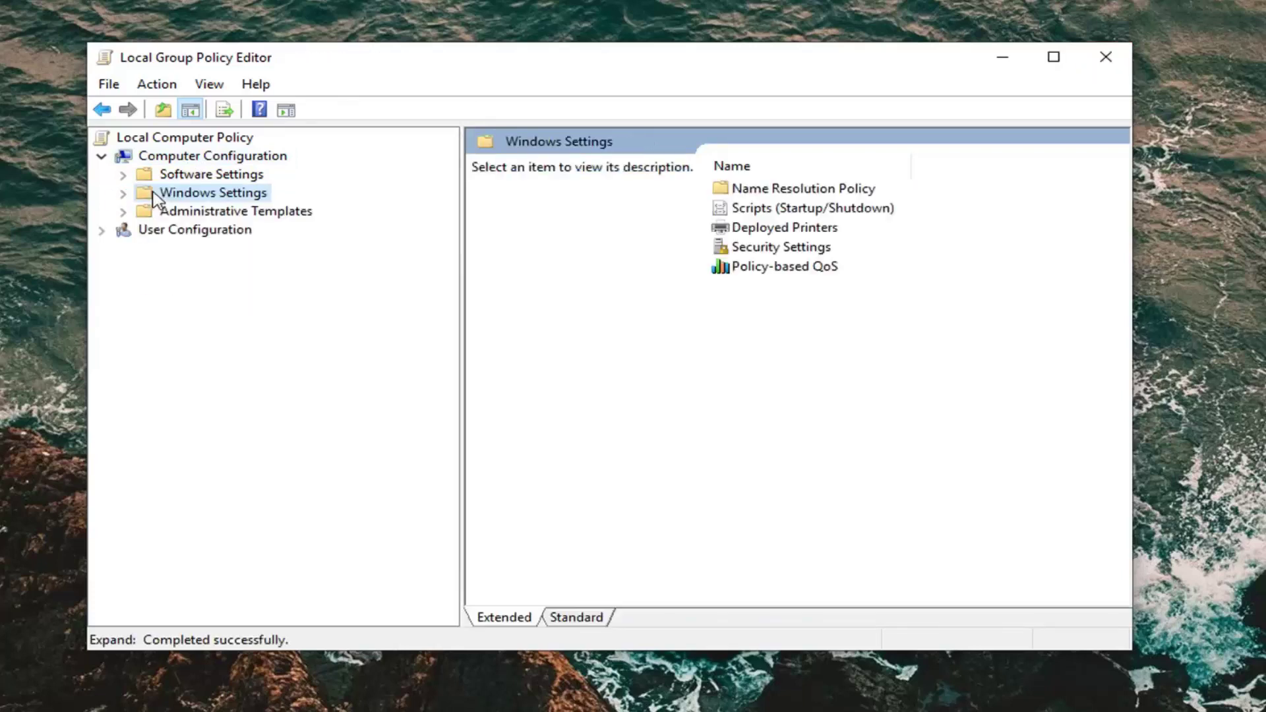
left_click(124, 194)
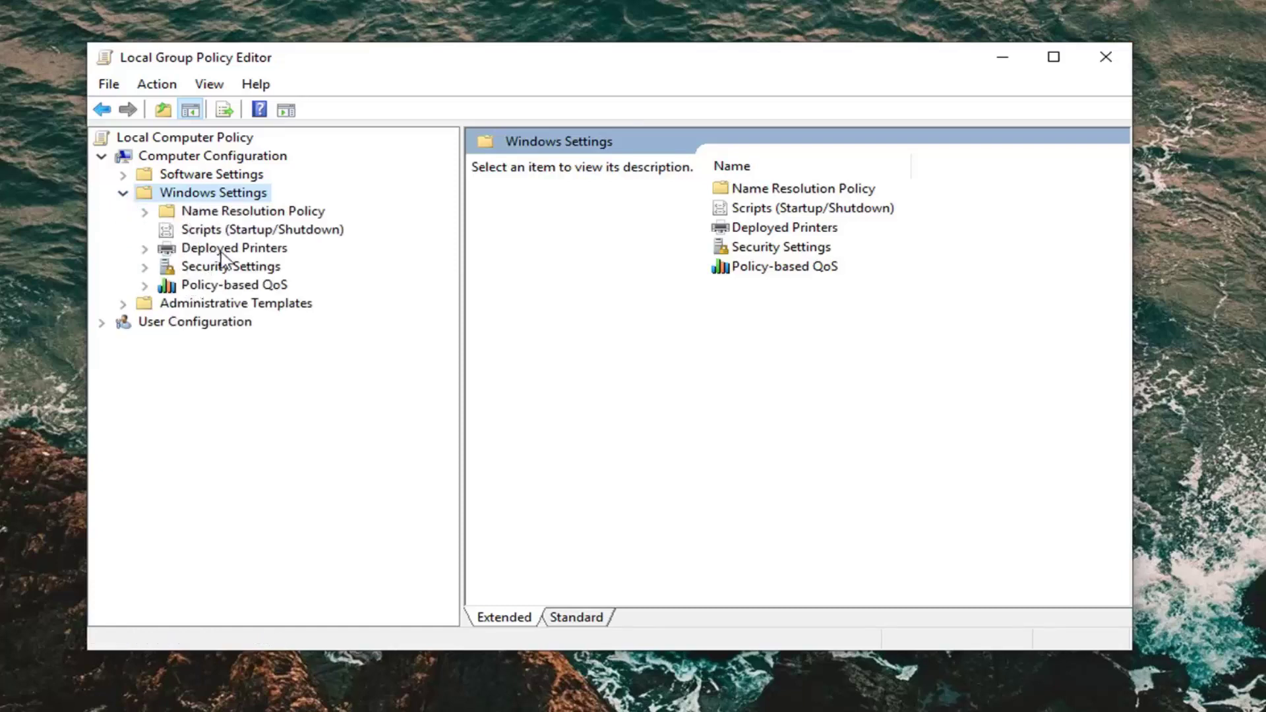
left_click(168, 267)
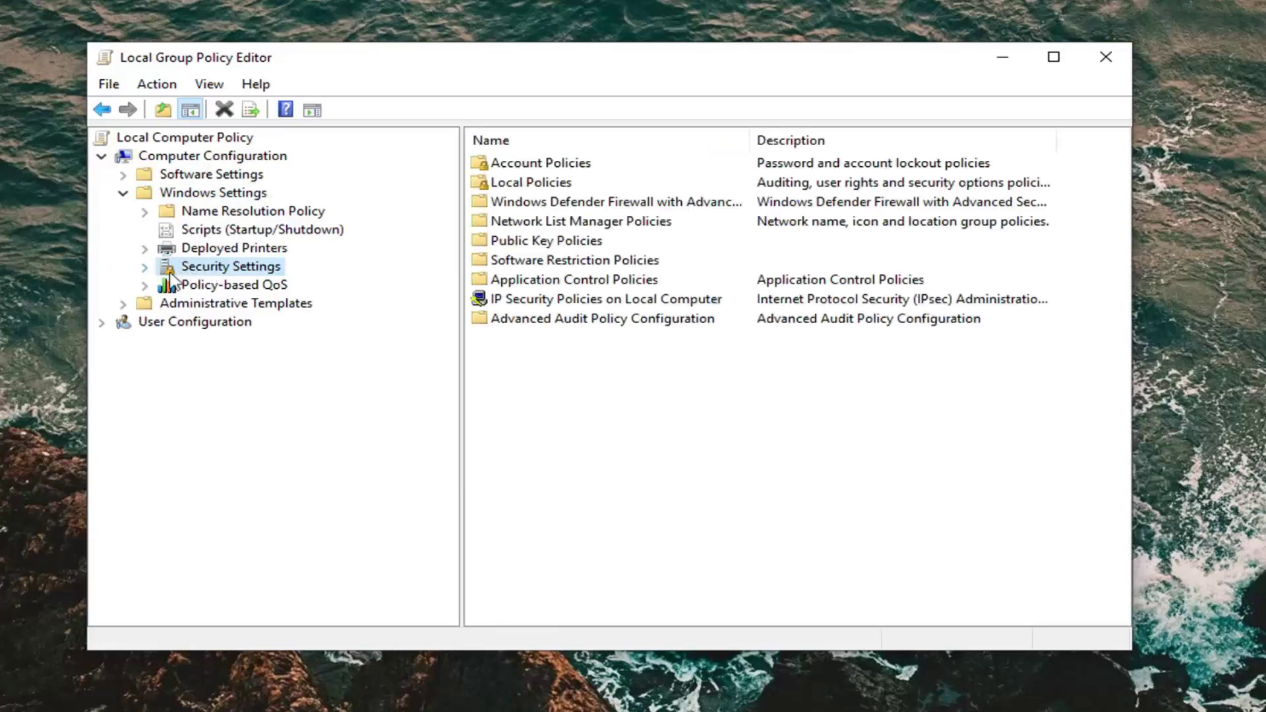
left_click(146, 269)
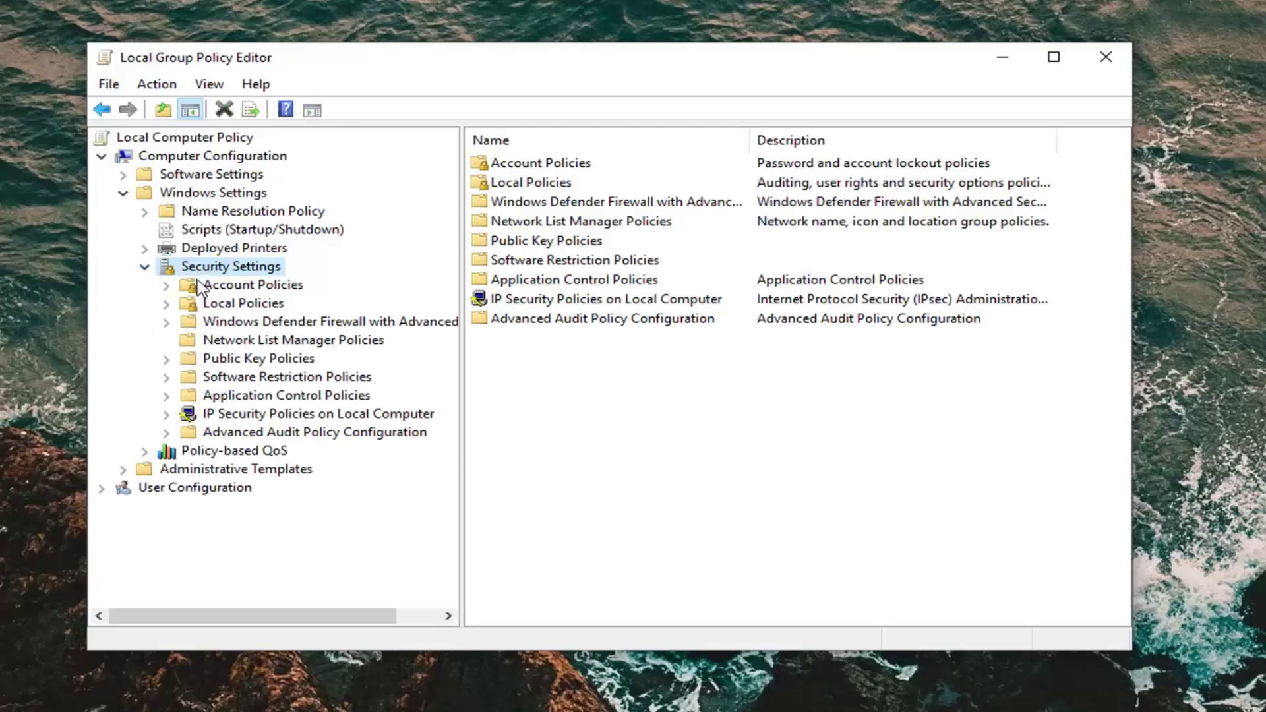
Step: Expand Local Policies under Security Settings and open Security Options
left_click(225, 303)
left_click(166, 304)
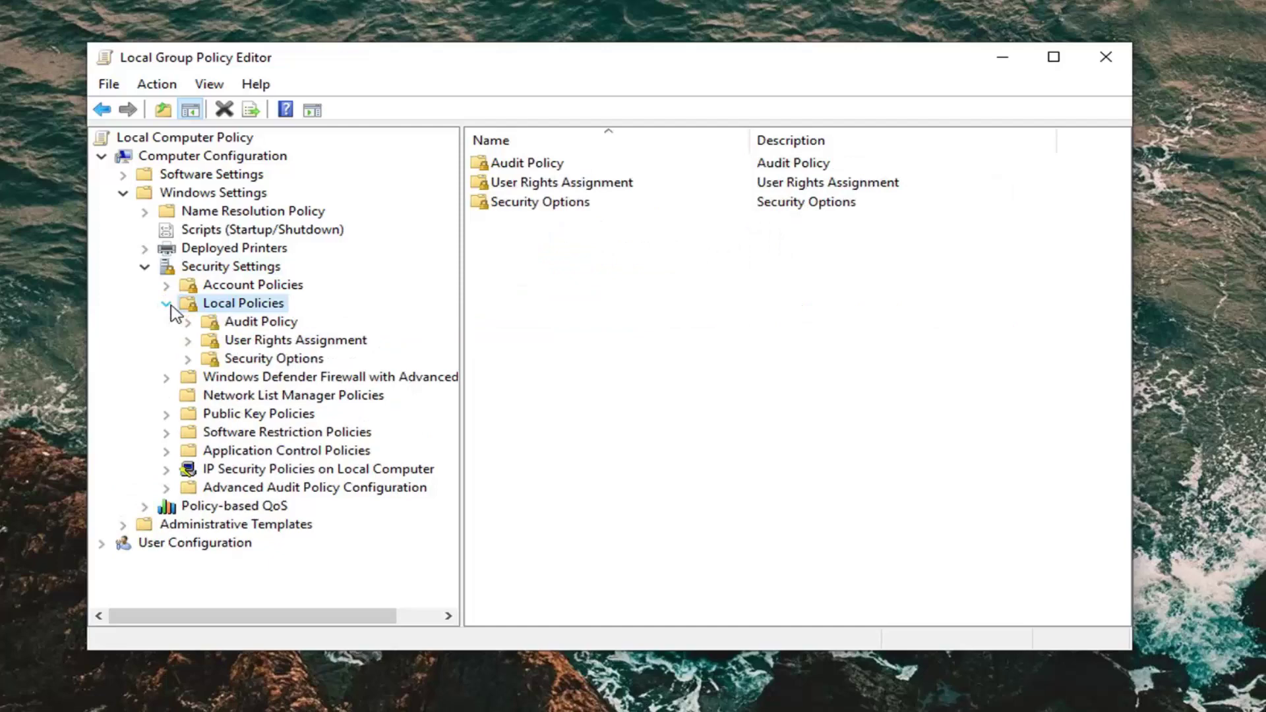
left_click(231, 358)
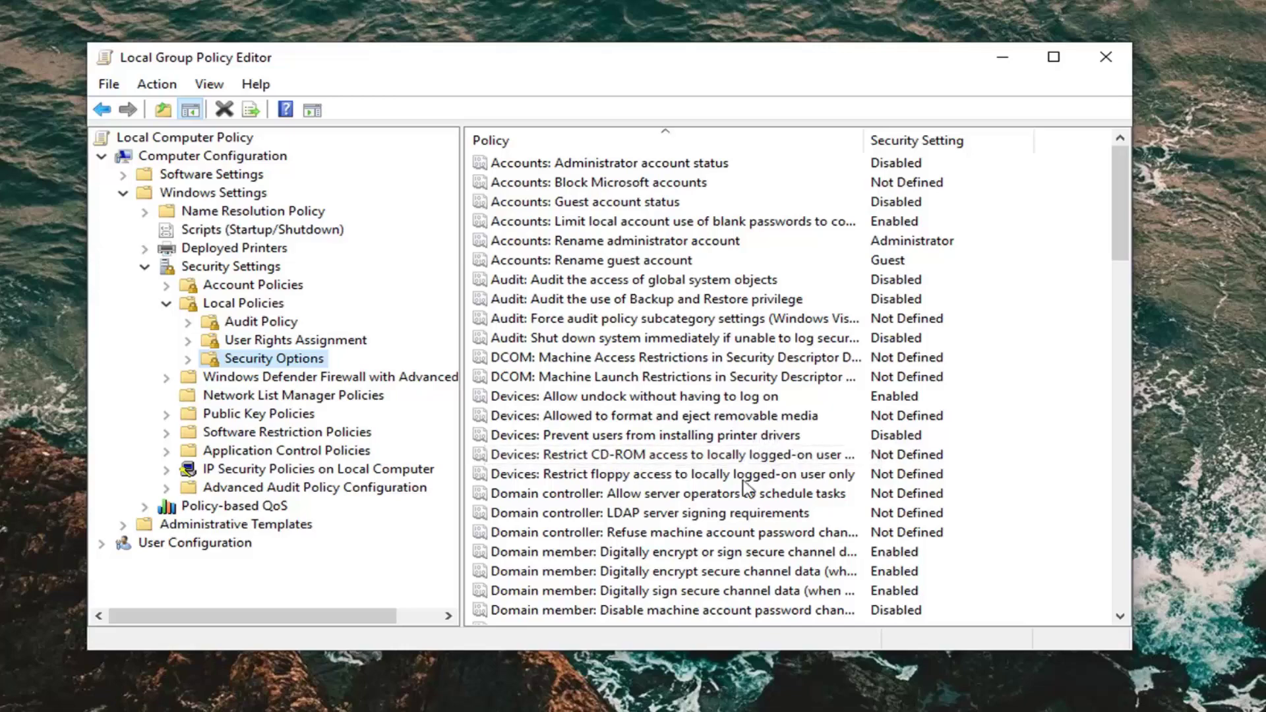
Step: Set "User Account Control: Only elevate executables that are signed and validated" to Disabled and close the policy editor
scroll(745, 484, "down", 20)
scroll(745, 485, "down", 5)
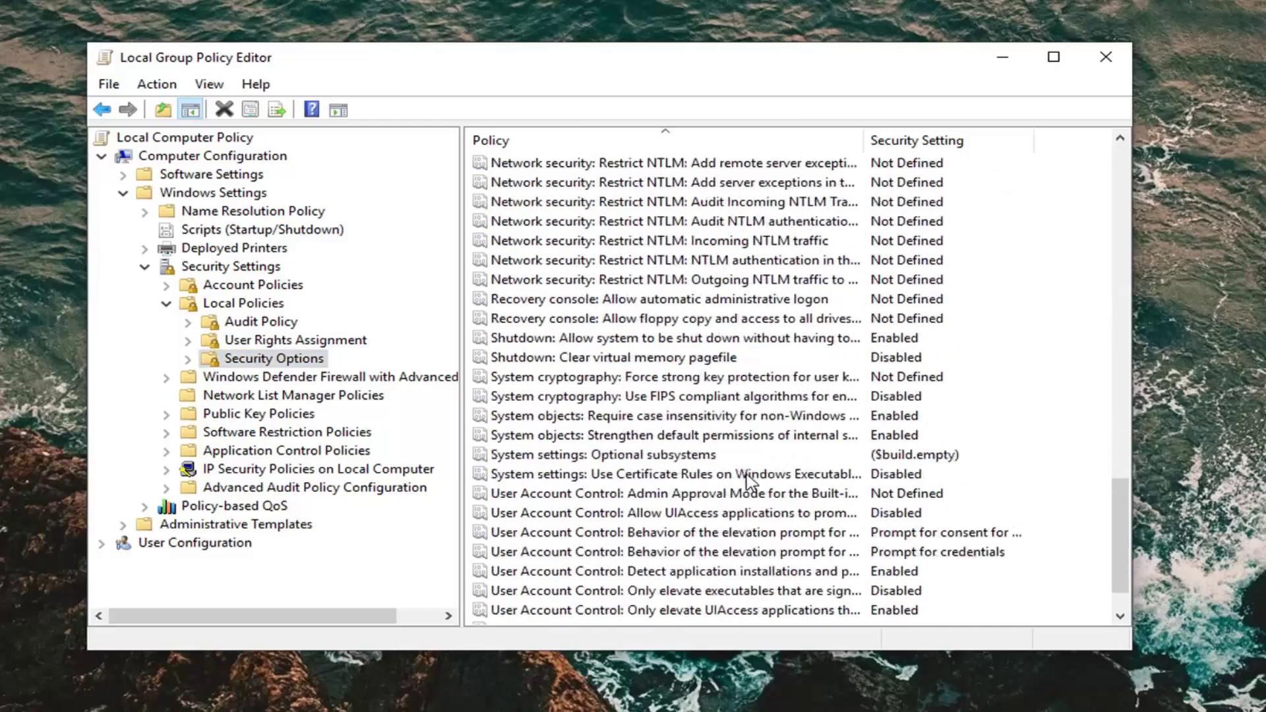
left_click(680, 535)
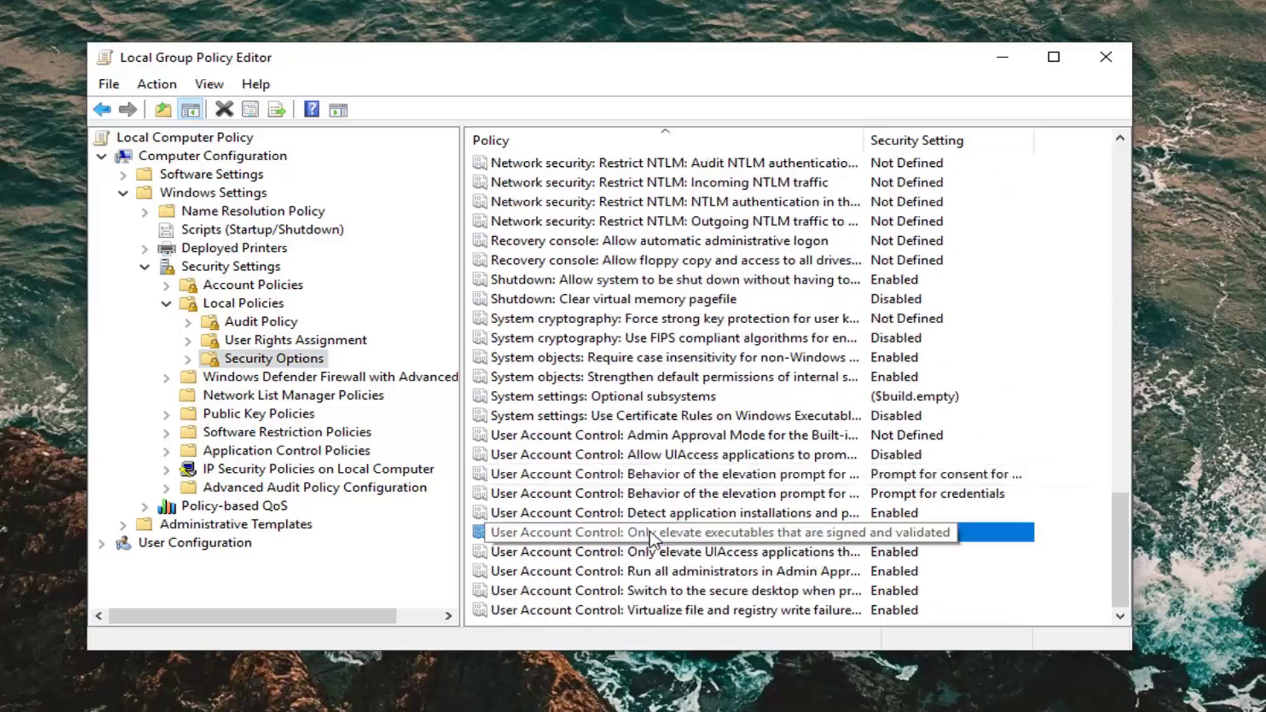
double_click(613, 537)
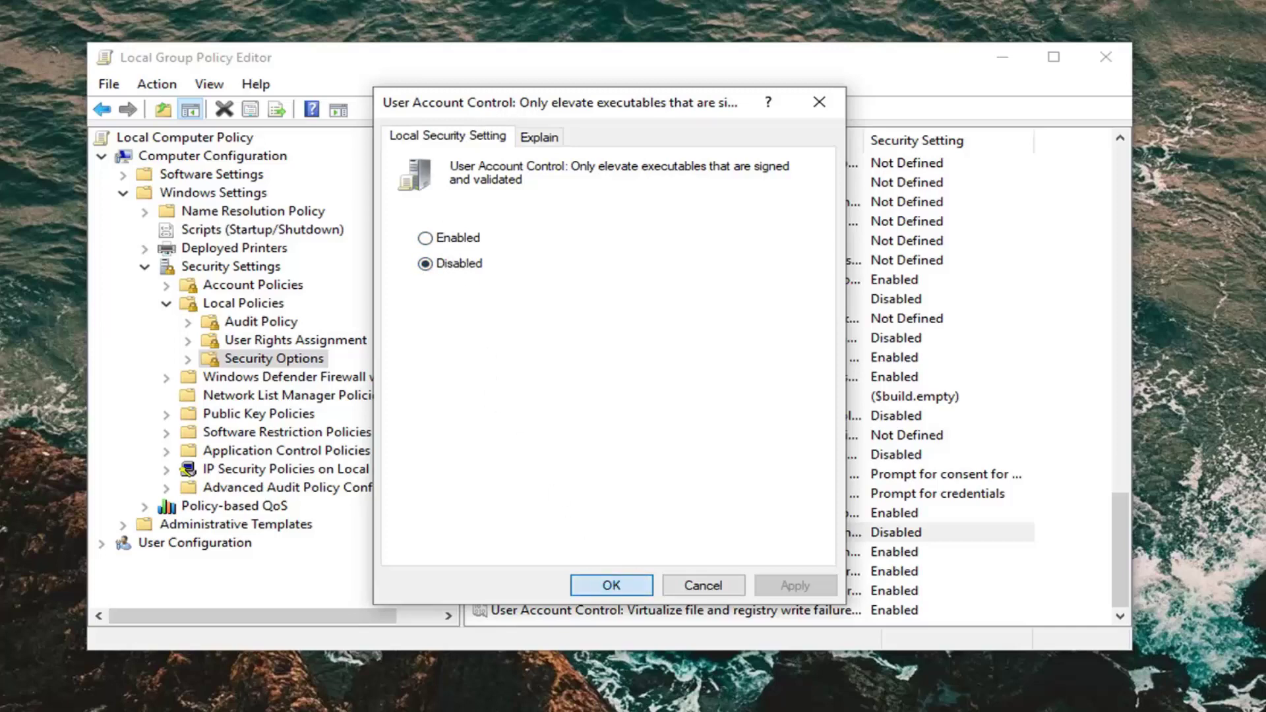
key("Return")
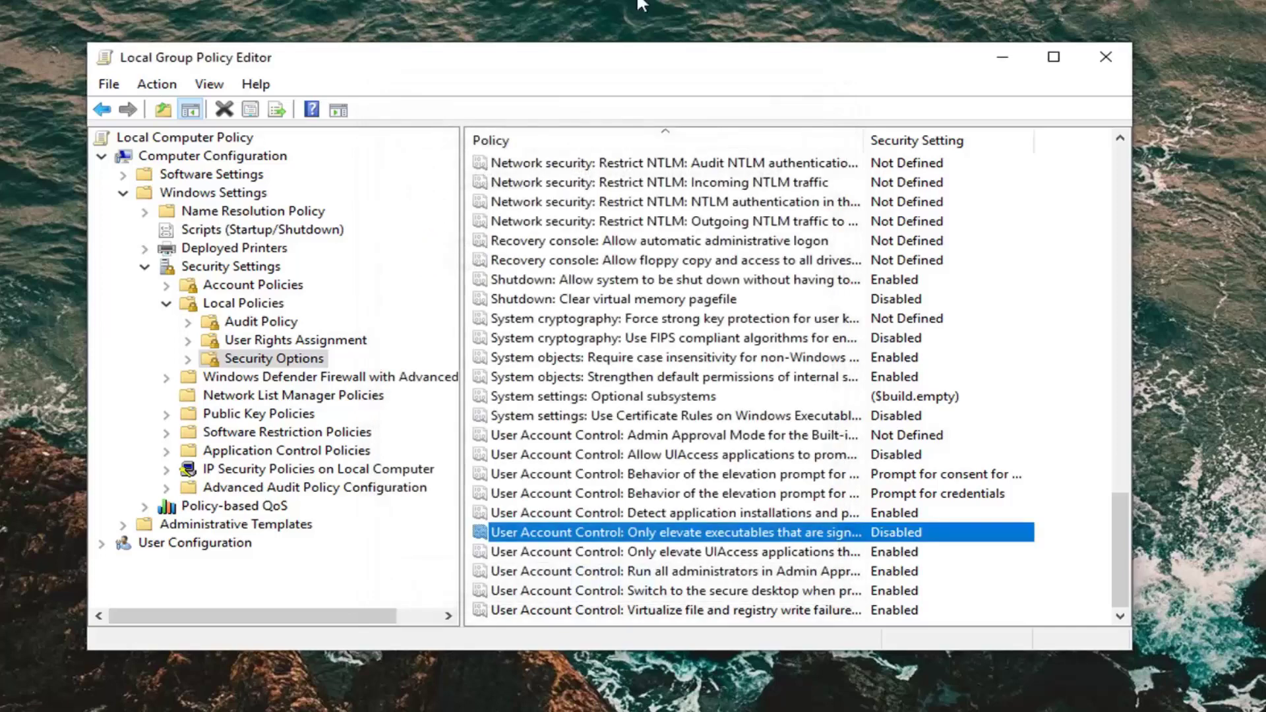
left_click(1106, 57)
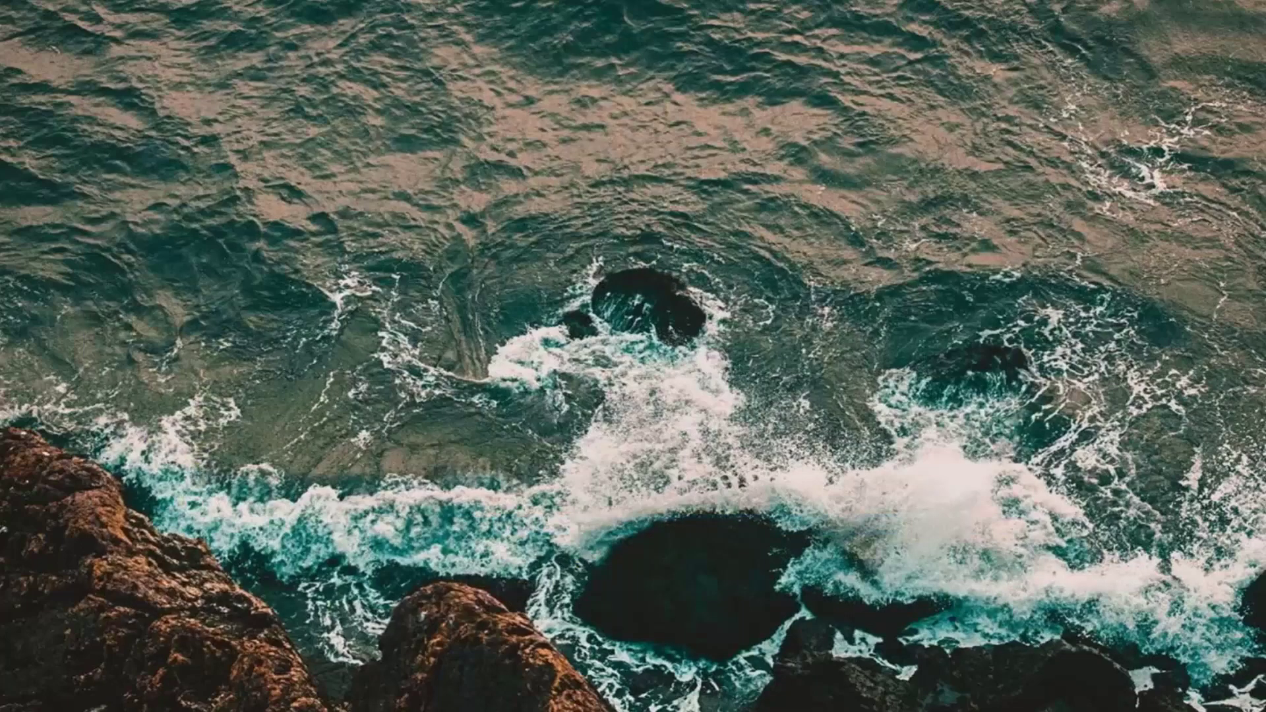